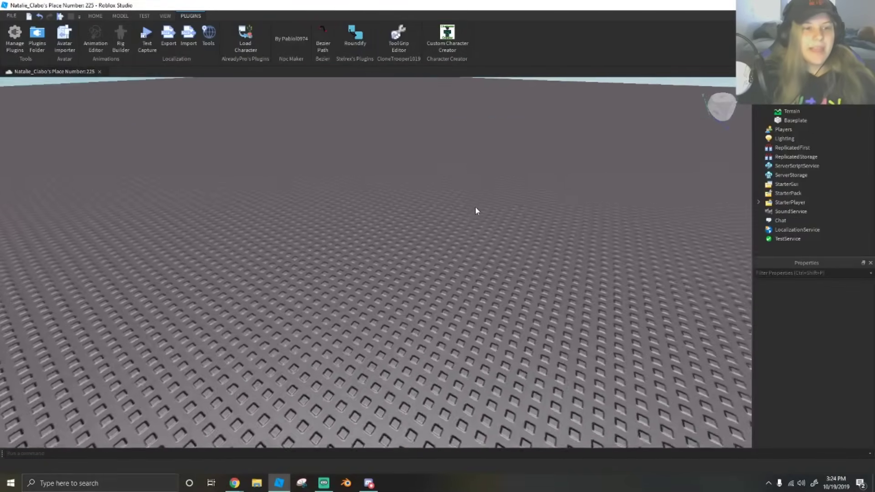
Add an R15 Block Rig dummy to the workspace with the Rig Builder
key(q)
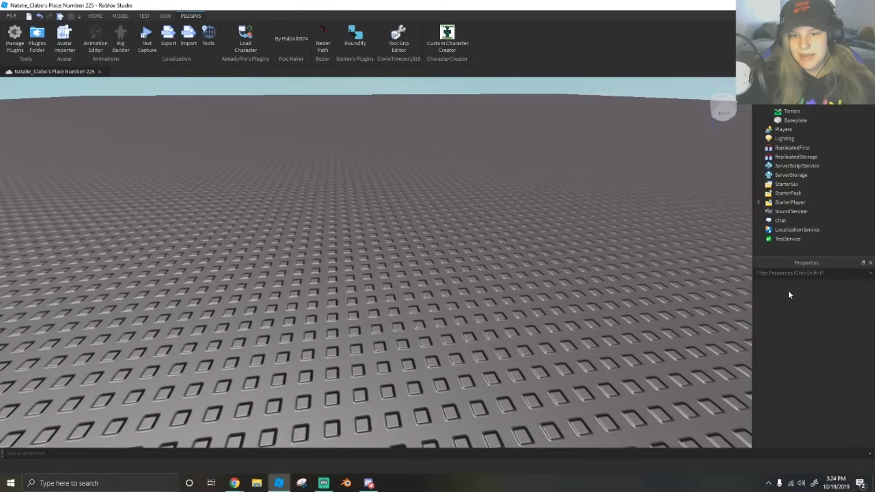
mouse_move(328, 252)
right_down()
mouse_move(301, 251)
mouse_move(230, 192)
mouse_move(319, 238)
mouse_move(327, 252)
right_up()
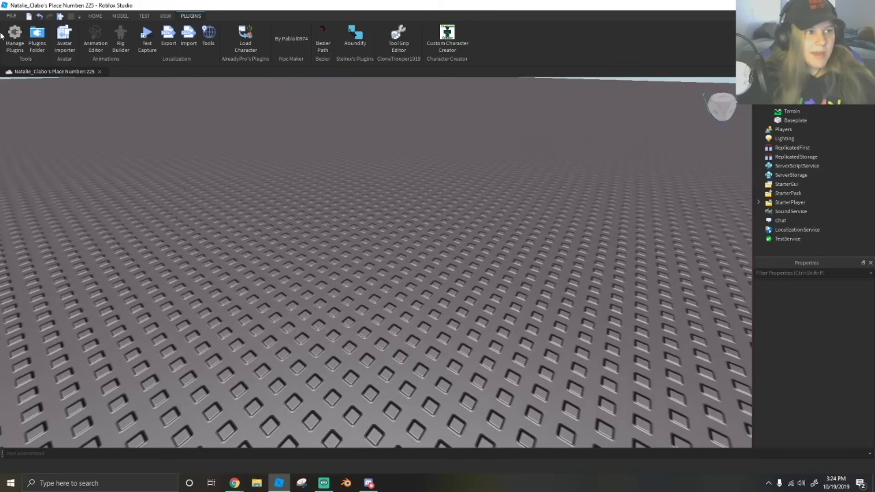
click(122, 48)
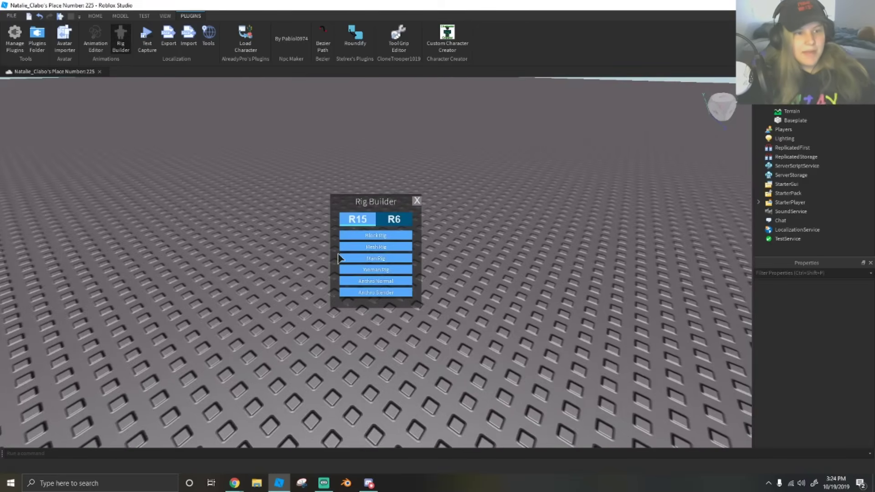
click(370, 235)
right_drag(436, 310, 362, 293)
scroll(415, 305, up, 3)
scroll(415, 305, down, 3)
scroll(409, 302, up, 3)
scroll(431, 299, down, 1)
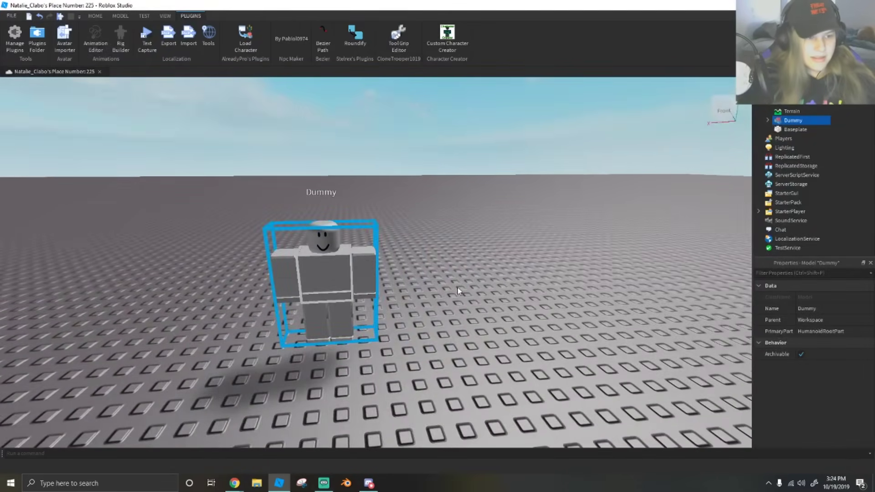
scroll(434, 292, up, 2)
scroll(360, 293, down, 1)
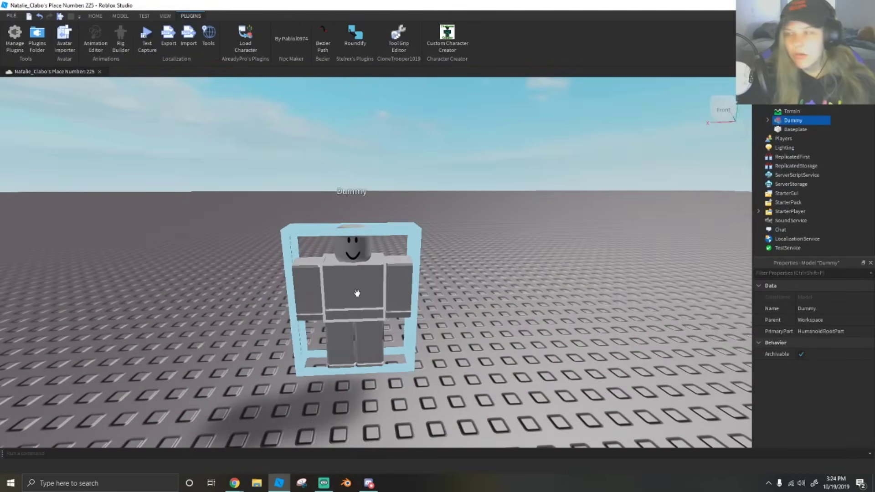
Ungroup the dummy model into separate body parts and clear the selection
right_click(359, 293)
click(387, 172)
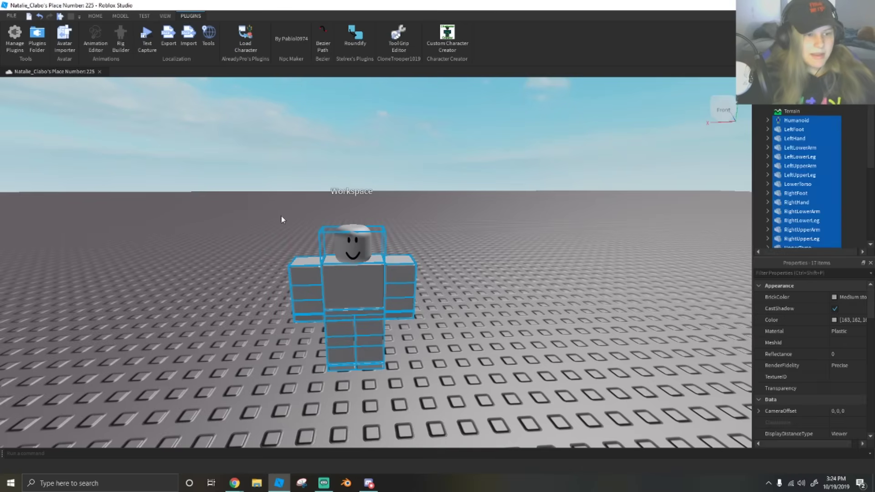
click(293, 226)
Export the dummy's head as an OBJ file named Head in the Downloads folder
mouse_move(346, 244)
mouse_down()
mouse_move(420, 287)
mouse_move(274, 285)
mouse_move(352, 253)
mouse_up()
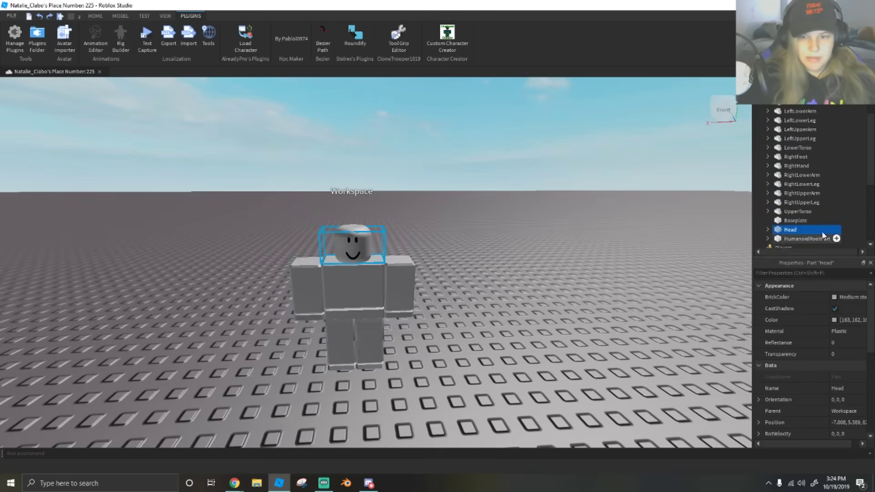
right_click(784, 231)
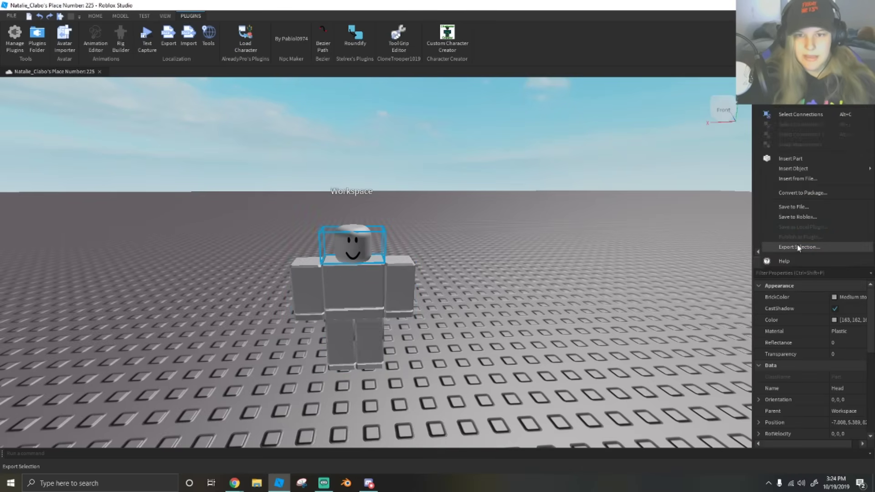
click(797, 247)
text(Head)
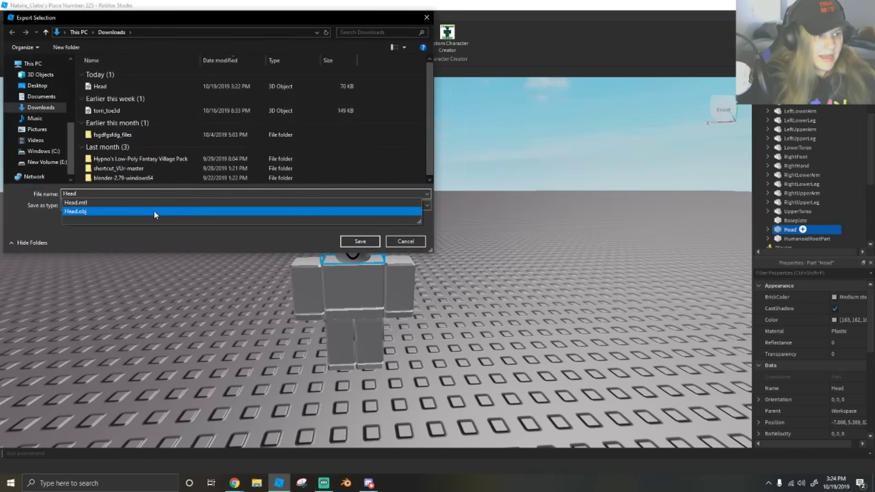
click(361, 240)
click(467, 243)
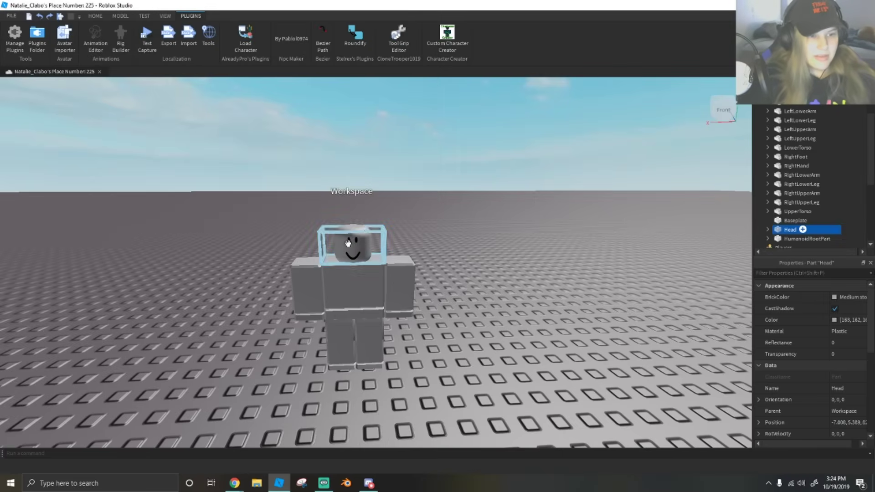
click(420, 158)
right_drag(467, 225, 448, 225)
scroll(467, 226, up, 2)
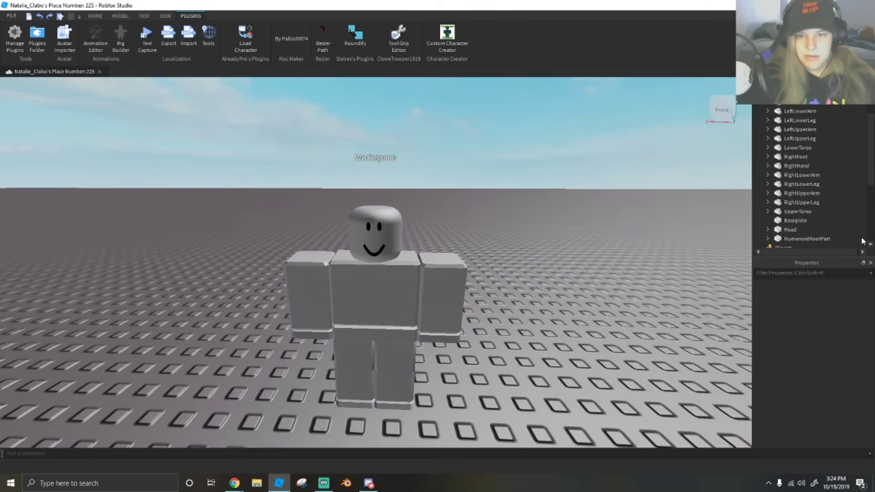
right_click(789, 231)
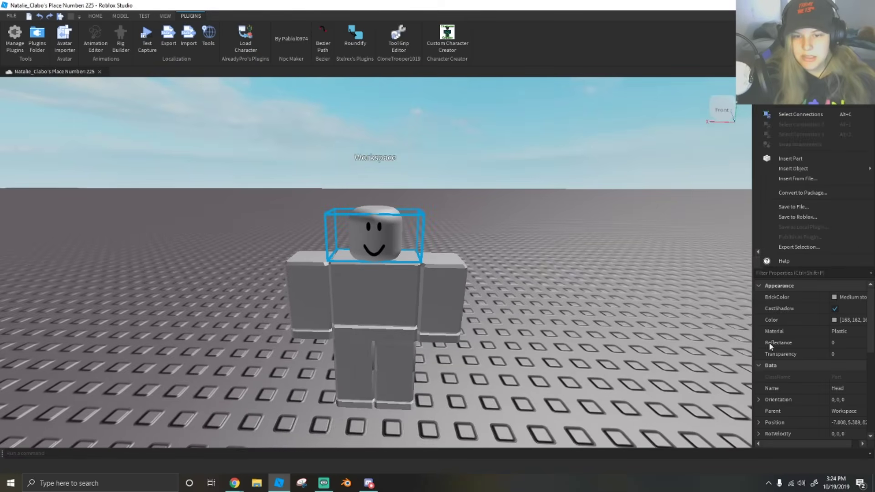
click(671, 256)
scroll(372, 273, down, 4)
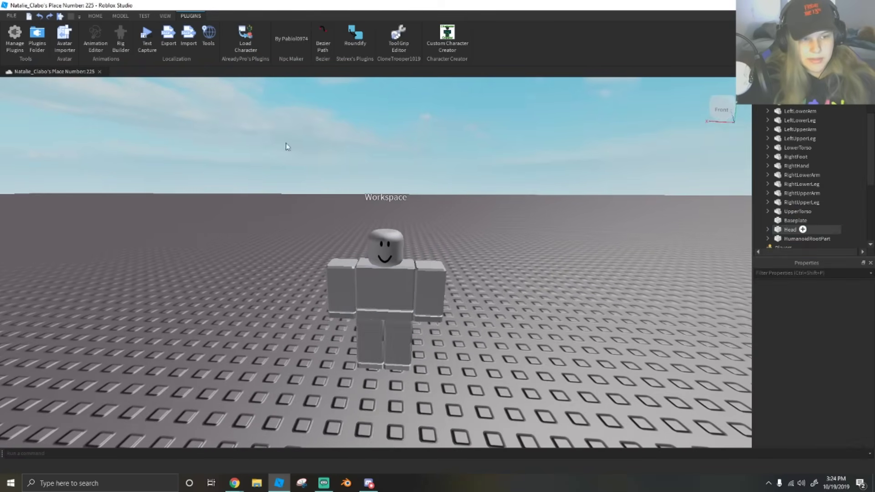
Move the ungrouped dummy slightly downward on the baseplate and clear the selection
drag(418, 345, 410, 362)
click(519, 364)
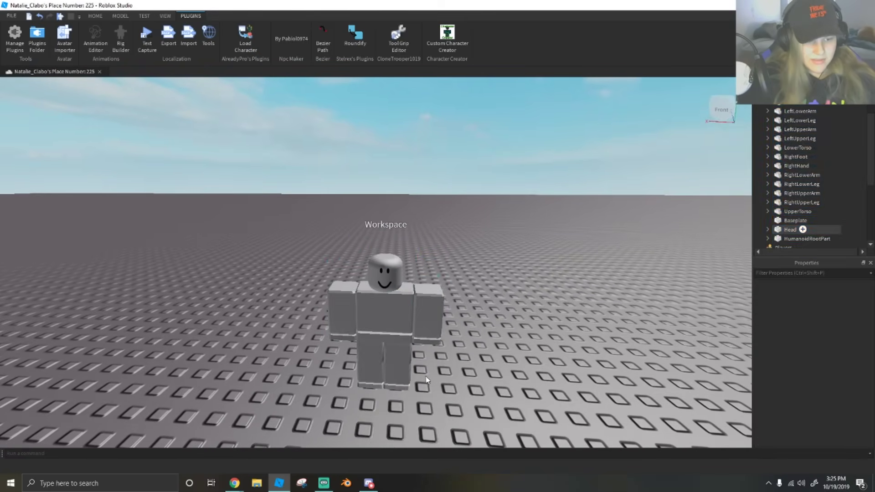
scroll(425, 379, up, 2)
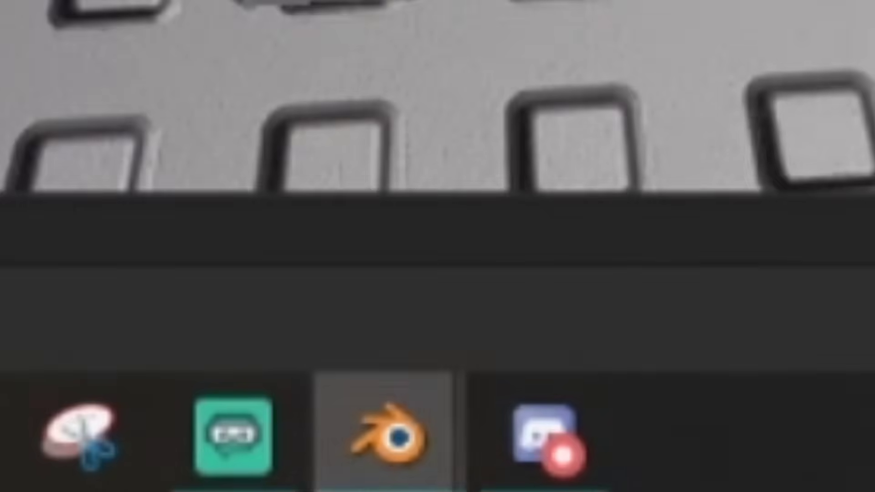
Switch to Blender and fly around the default cube in walk navigation, varying the movement speed
click(345, 484)
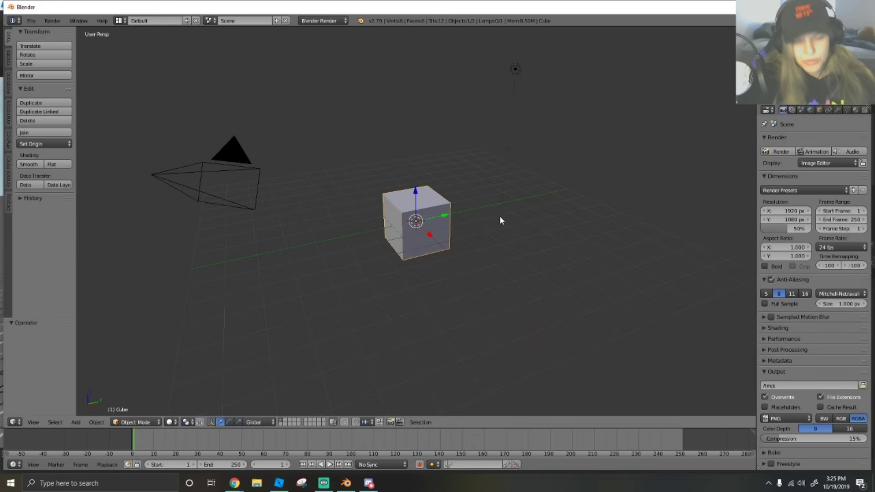
key(shift+f)
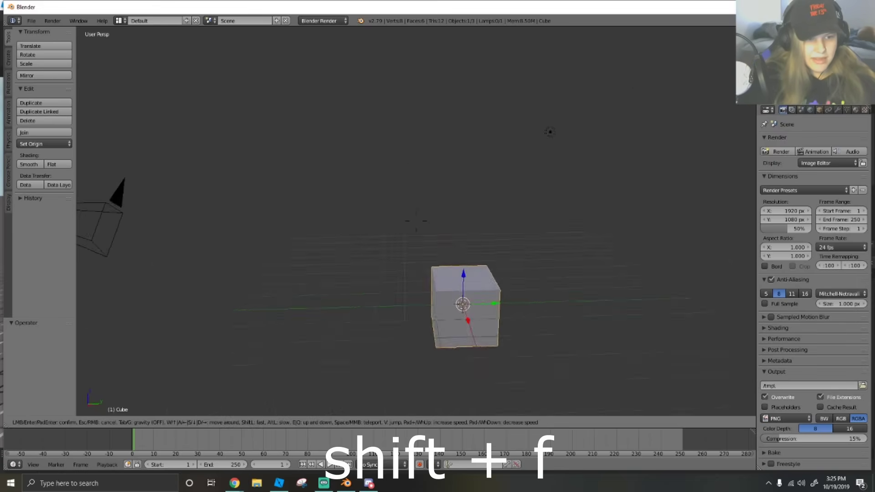
key(w)
key(a)
key(s)
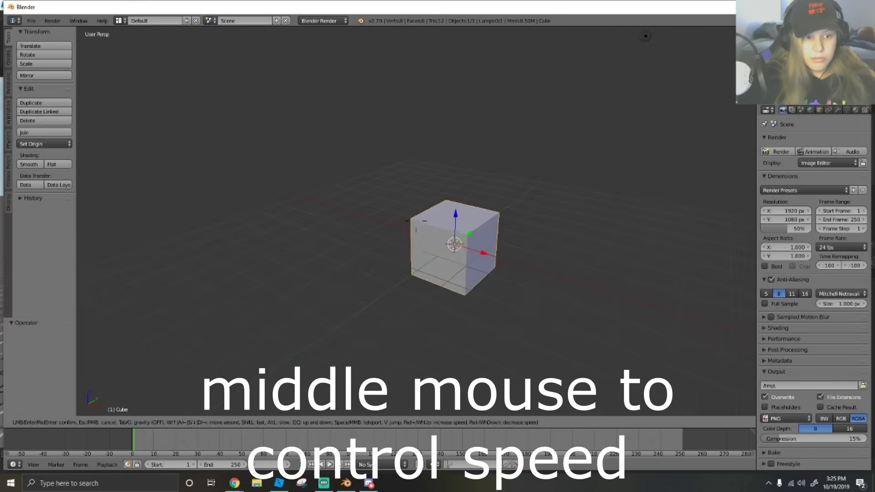
key(d)
key(w)
key(d)
key(s)
scroll(416, 221, up, 5)
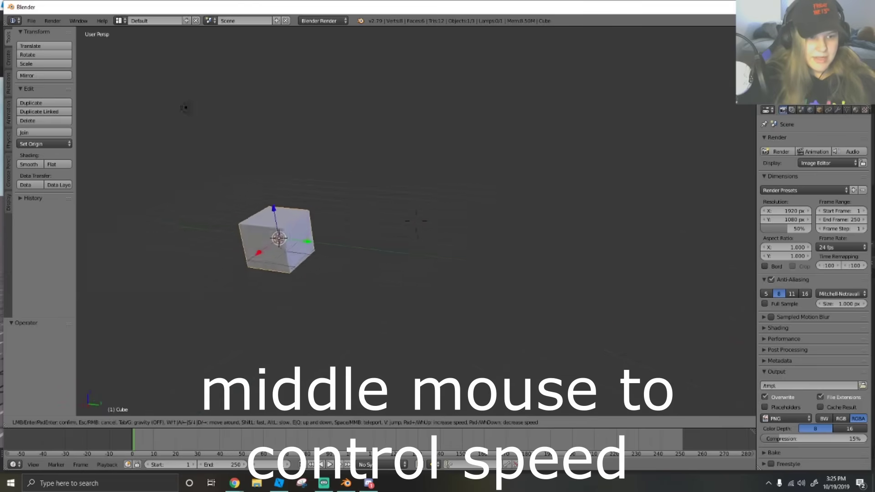
key(w)
key(d)
key(s)
key(w)
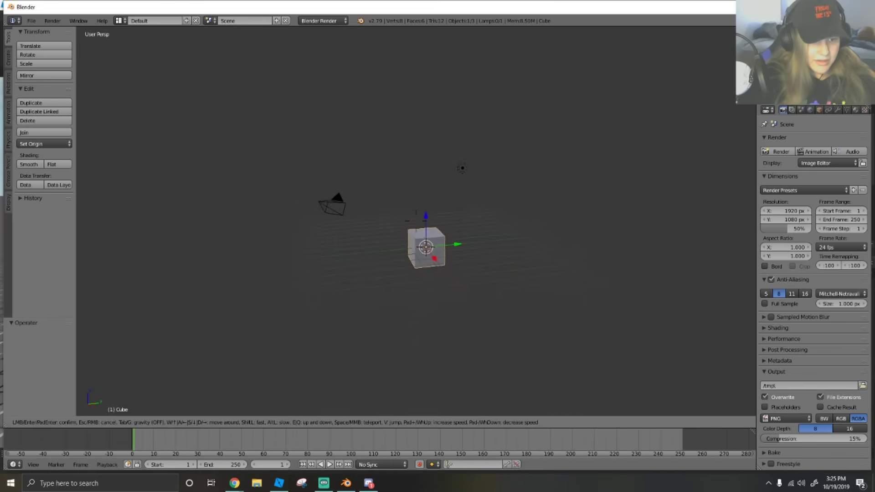
key(w)
key(s)
key(w)
key(s)
click(416, 224)
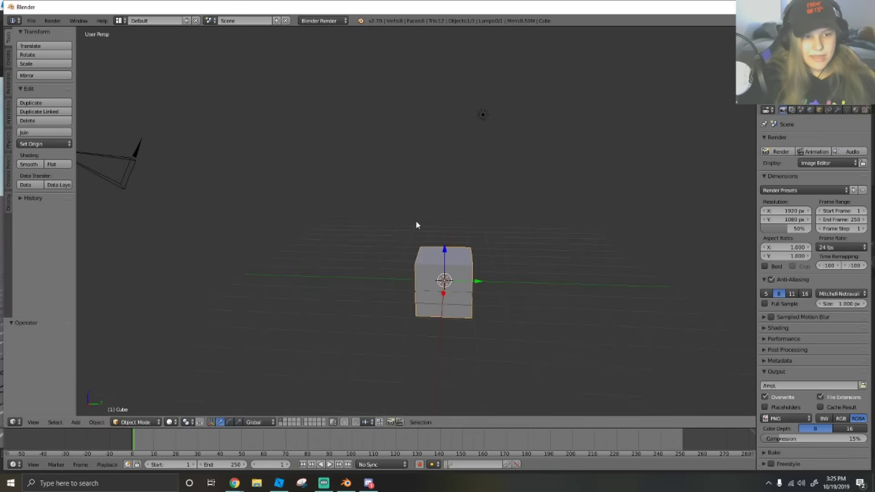
key(shift+f)
key(w)
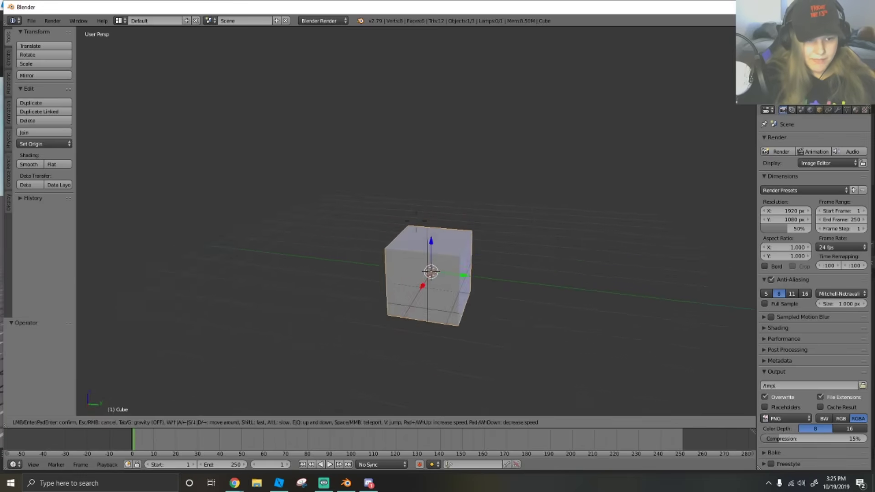
key(s)
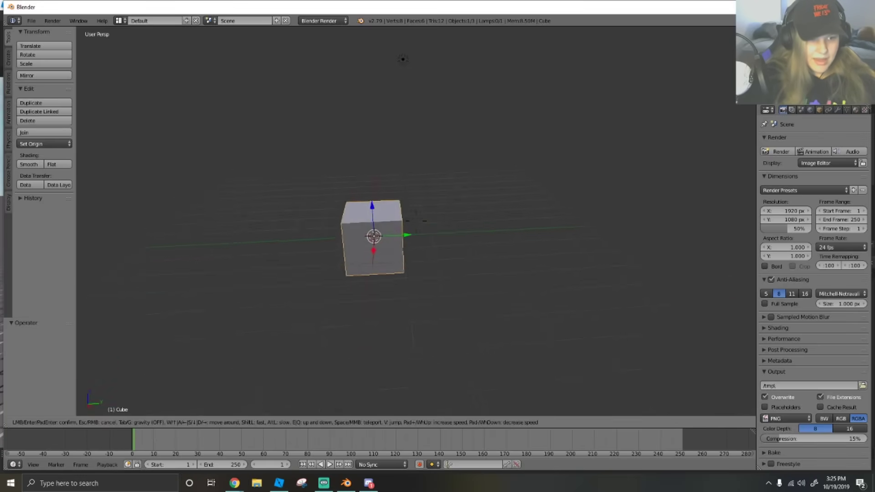
key(s)
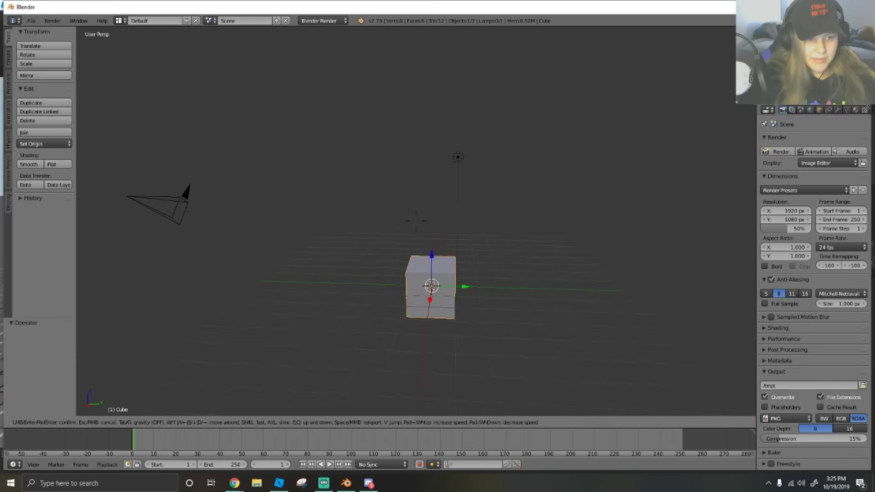
click(445, 236)
Orbit and zoom around the default cube, returning to a level view of the scene with walk navigation
middle_drag(445, 236, 552, 237)
scroll(433, 291, up, 2)
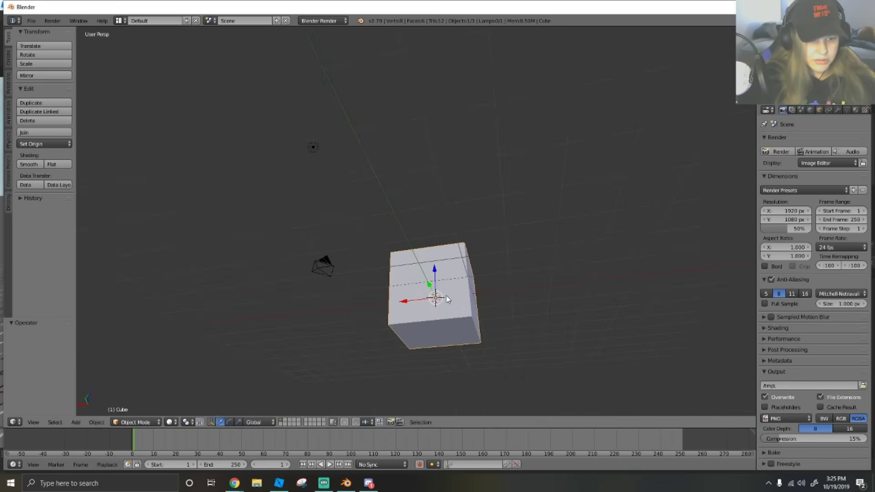
scroll(466, 288, down, 5)
middle_drag(467, 288, 624, 342)
scroll(495, 287, up, 2)
key(shift+f)
key(w)
key(d)
click(420, 220)
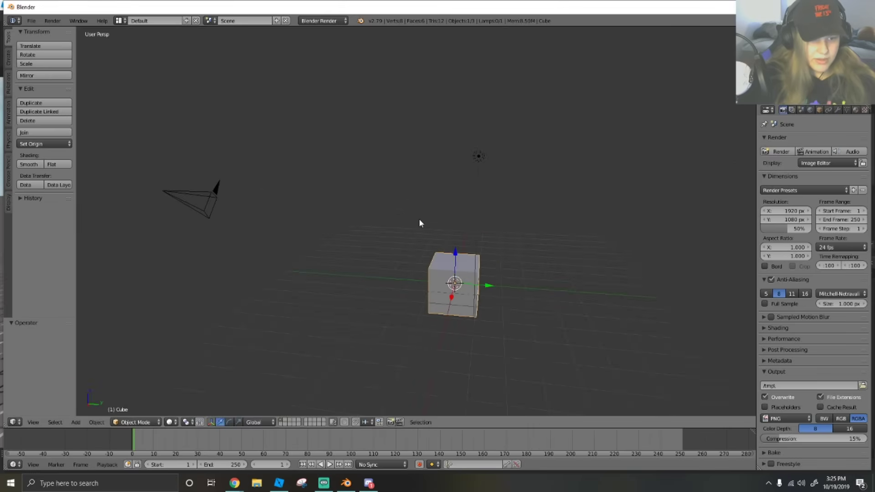
key(shift+f)
click(419, 224)
Select the default lamp, cube and camera together and delete them from the scene
key(a)
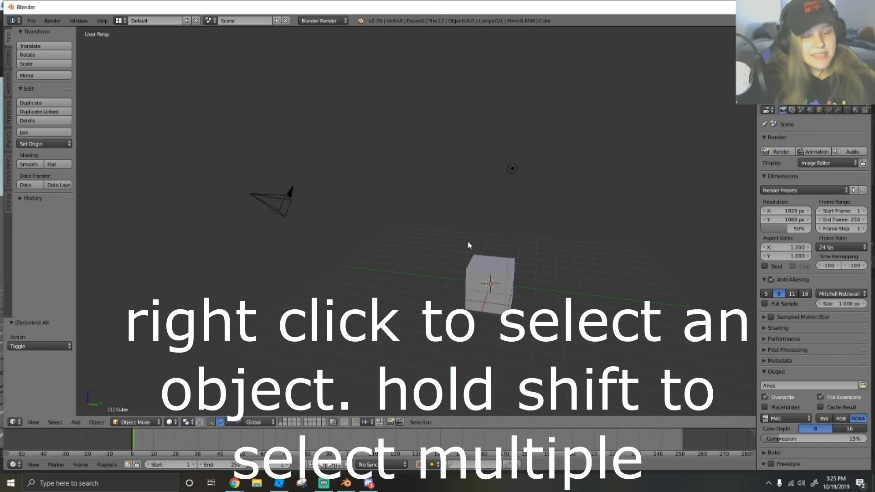
right_click(512, 170)
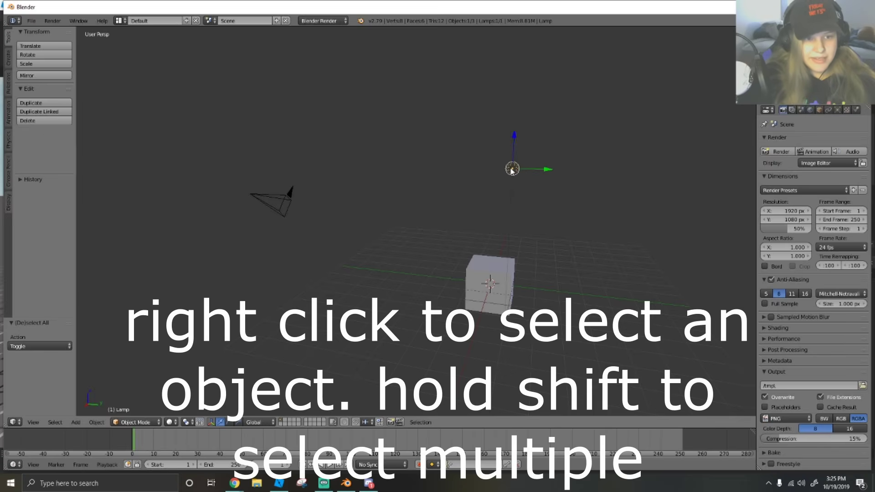
shift+right_click(477, 269)
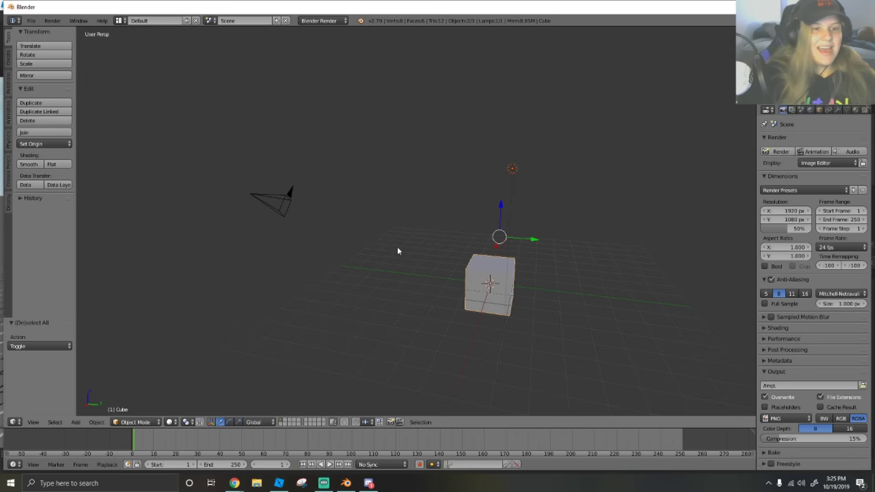
shift+right_click(283, 203)
key(x)
click(364, 215)
key(shift+g)
key(Escape)
Import Head.obj from the Downloads folder as a Wavefront OBJ into the empty scene
key(shift+f)
key(a)
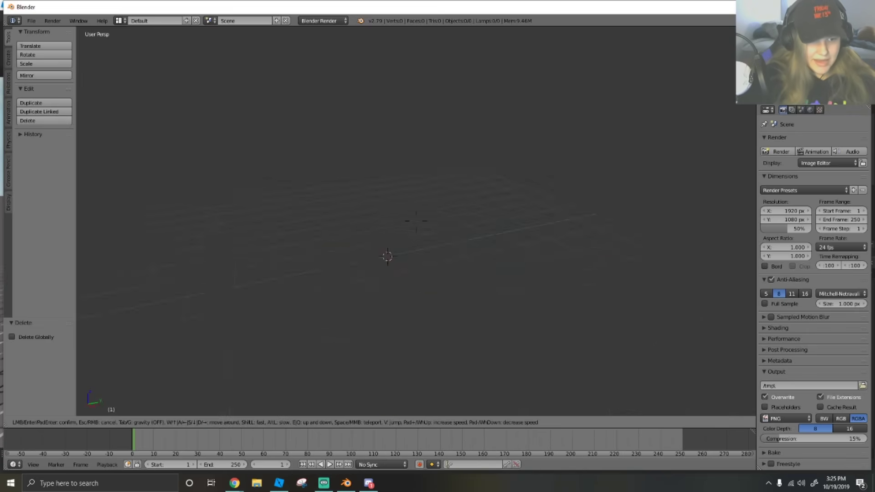
click(418, 225)
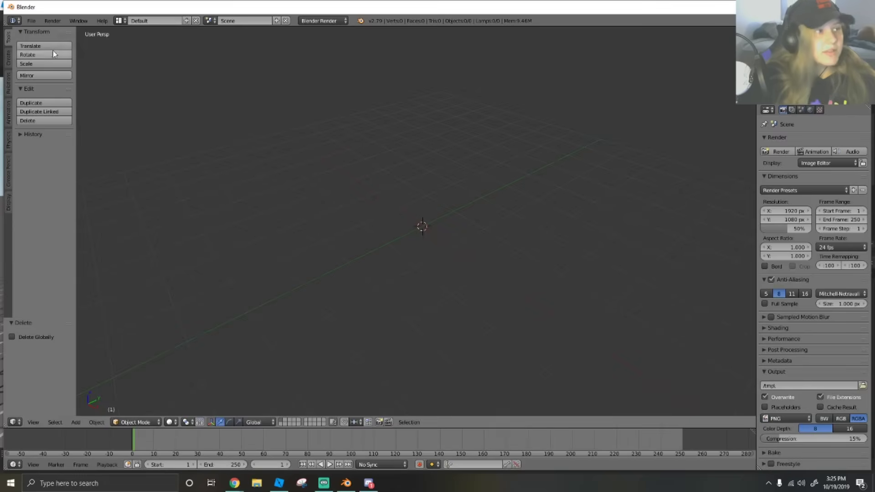
click(31, 20)
mouse_move(82, 206)
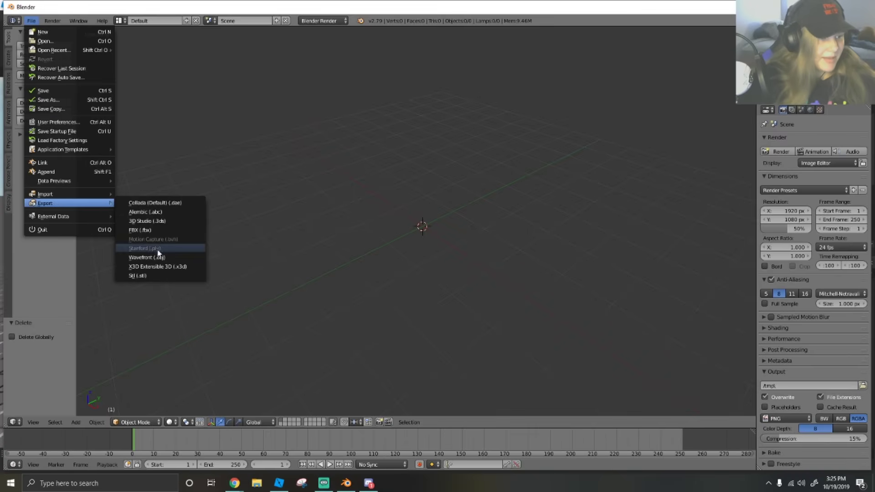
click(36, 22)
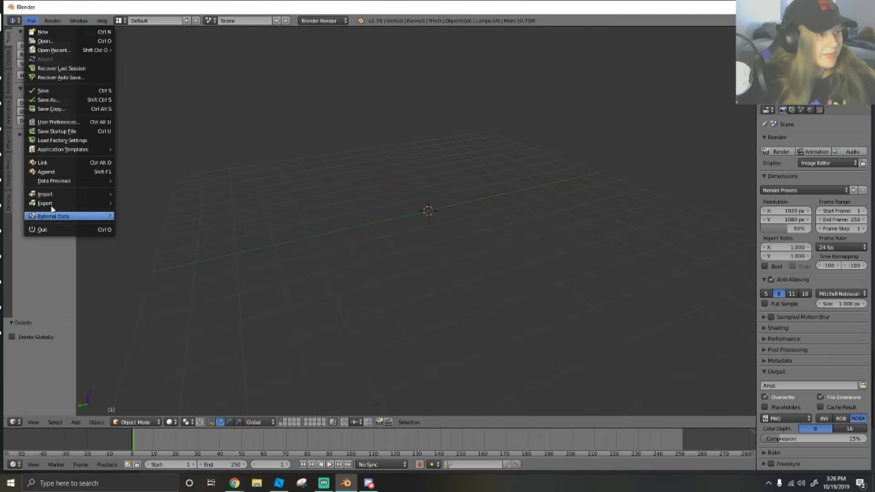
mouse_move(52, 195)
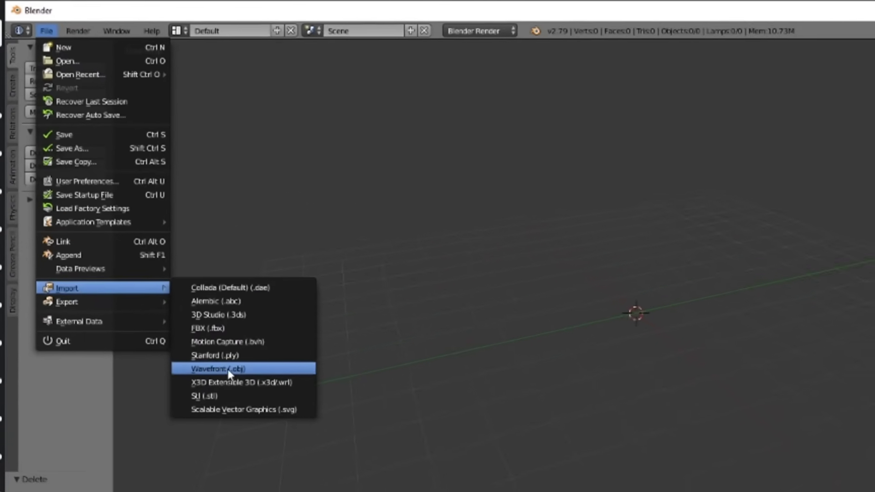
click(227, 369)
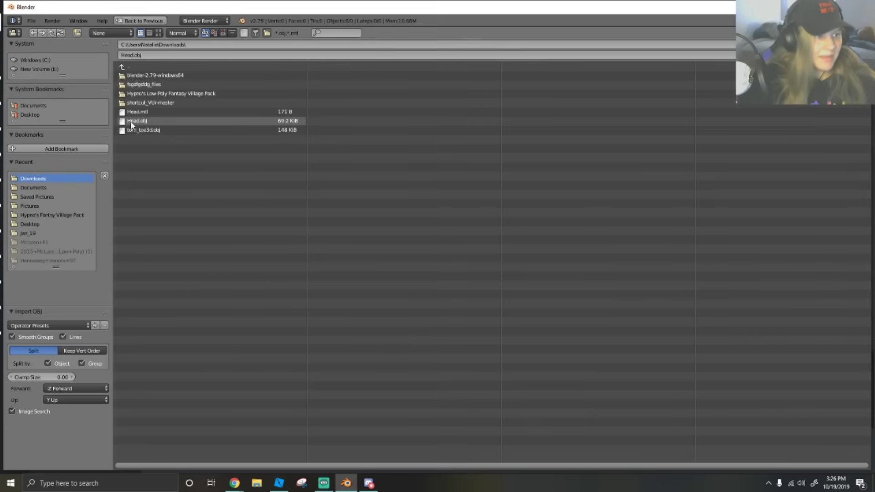
click(132, 121)
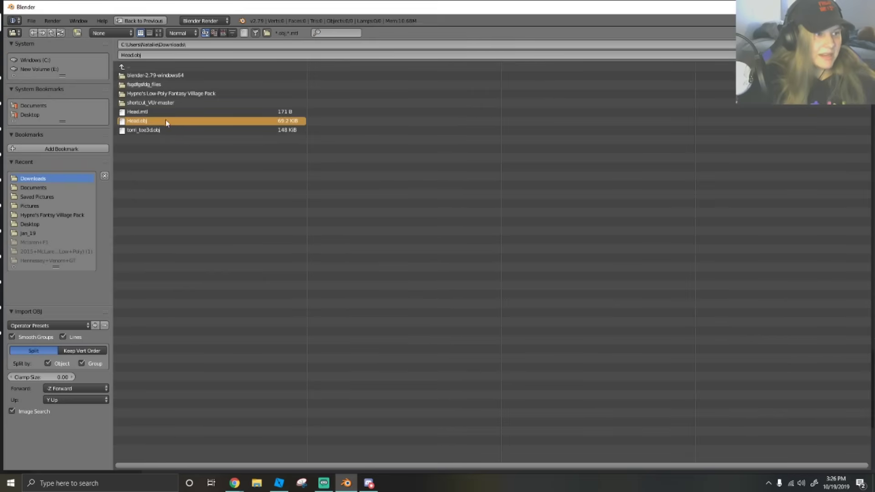
click(846, 44)
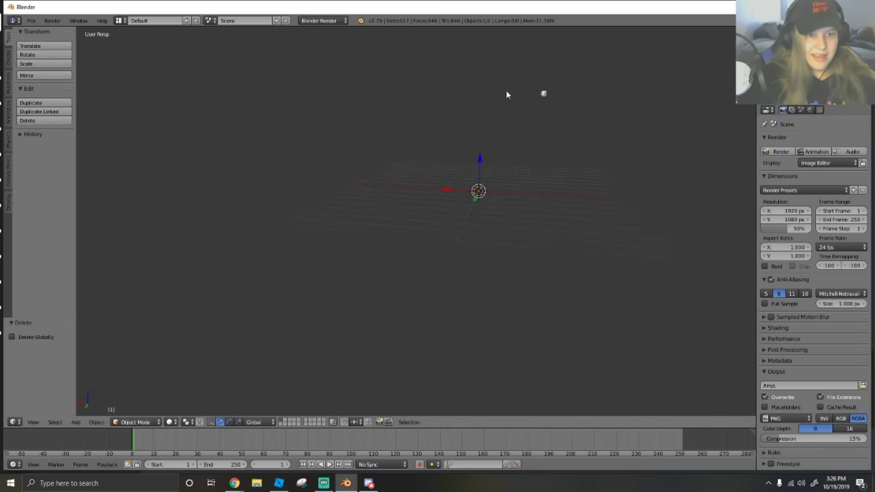
Move the imported head's geometry to its origin using Set Origin with Geometry to Origin
middle_drag(470, 104, 355, 169)
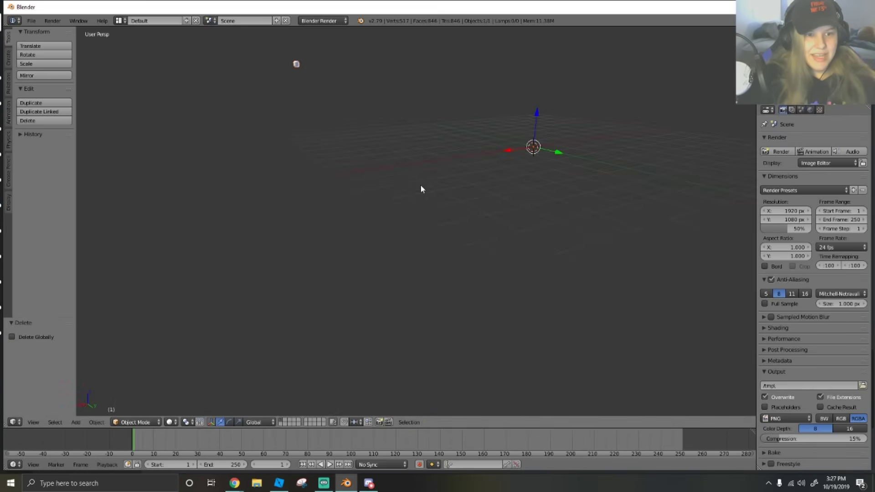
key(shift+f)
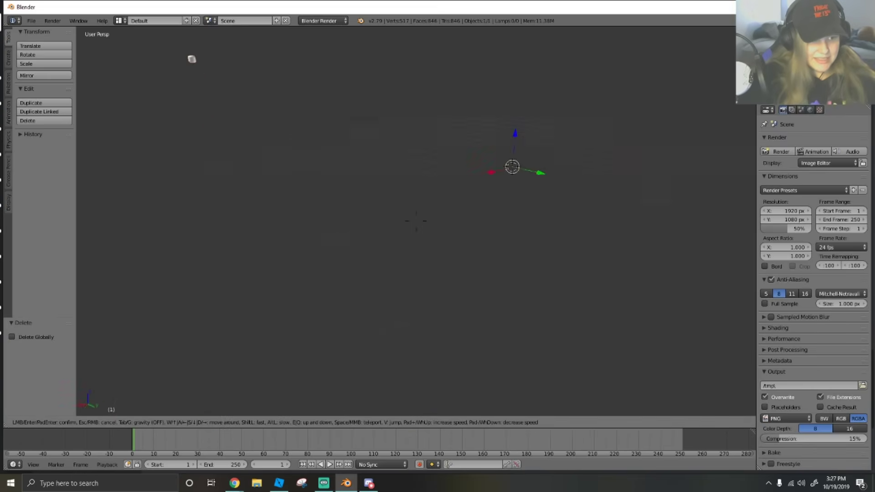
click(416, 223)
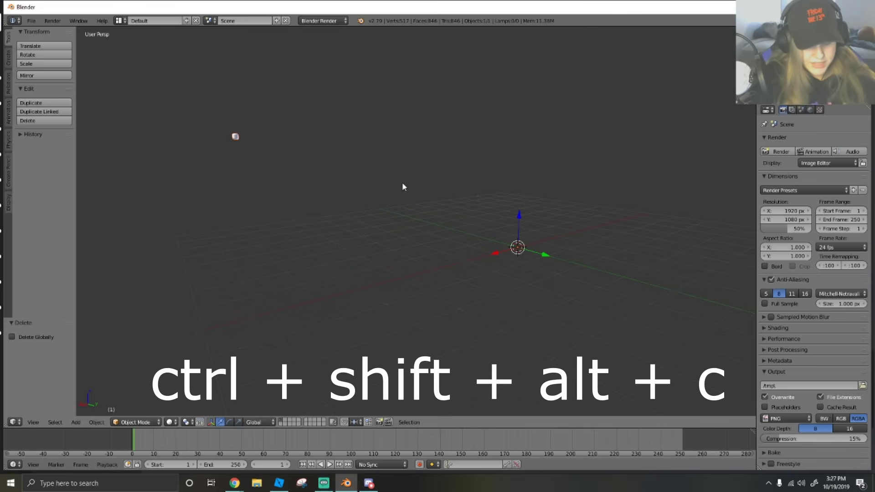
key(ctrl+shift+alt+c)
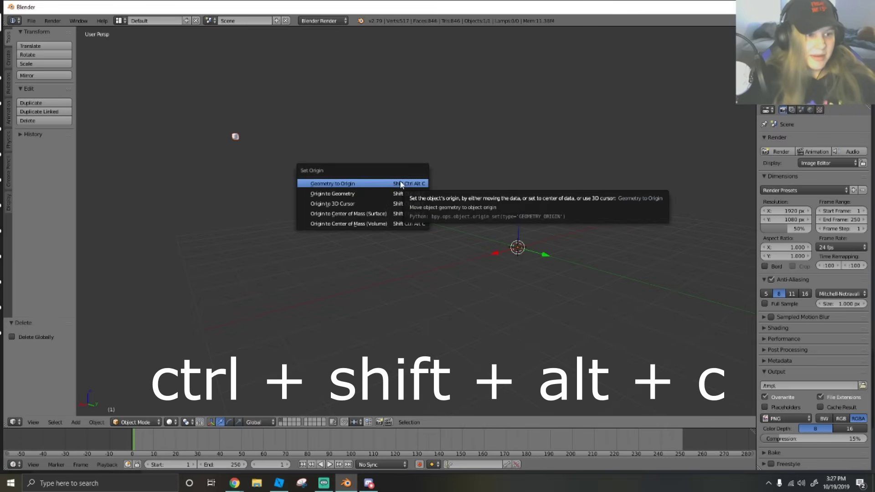
click(402, 184)
Scale the centred head uniformly by a factor of about -4.61
middle_drag(519, 263, 464, 258)
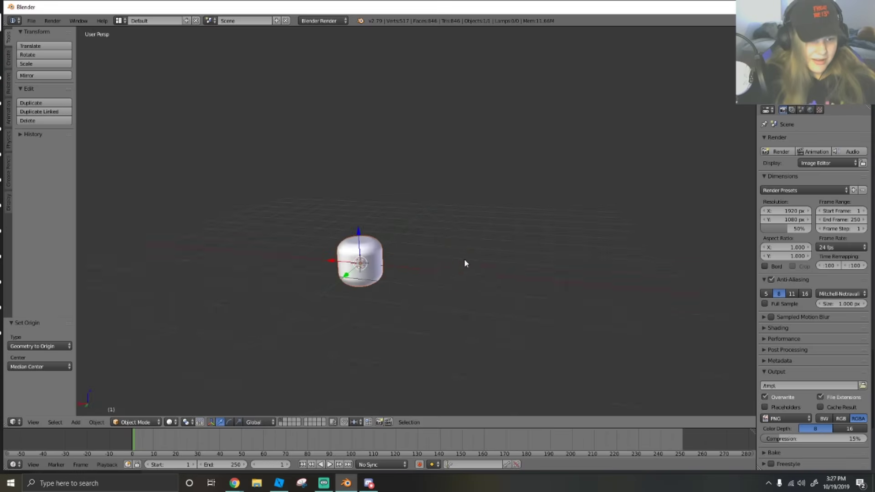
key(shift+f)
key(s)
click(416, 223)
key(s)
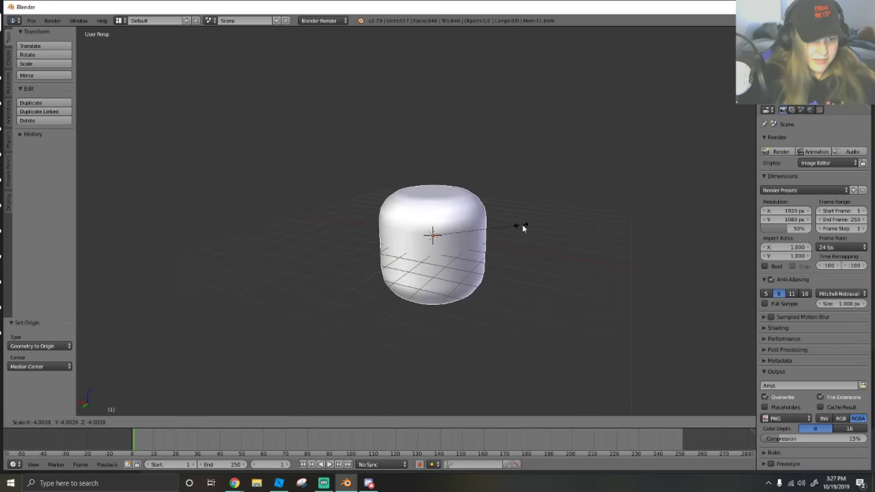
click(520, 223)
Set the viewport shading to Texture to display the face on the head
key(shift+f)
key(w)
key(s)
key(d)
click(416, 221)
click(170, 423)
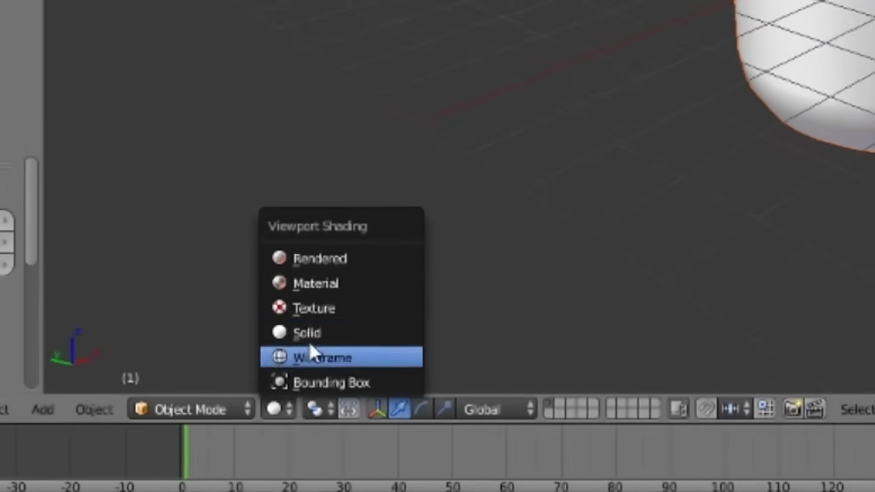
click(331, 309)
Scale the head uniformly by about -0.81 to turn its upside-down face upright
key(shift+f)
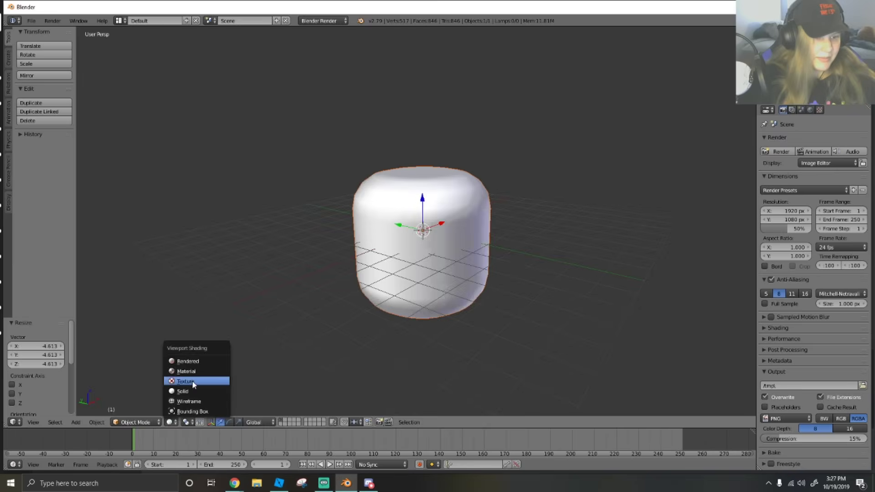
key(w)
key(d)
key(s)
click(414, 222)
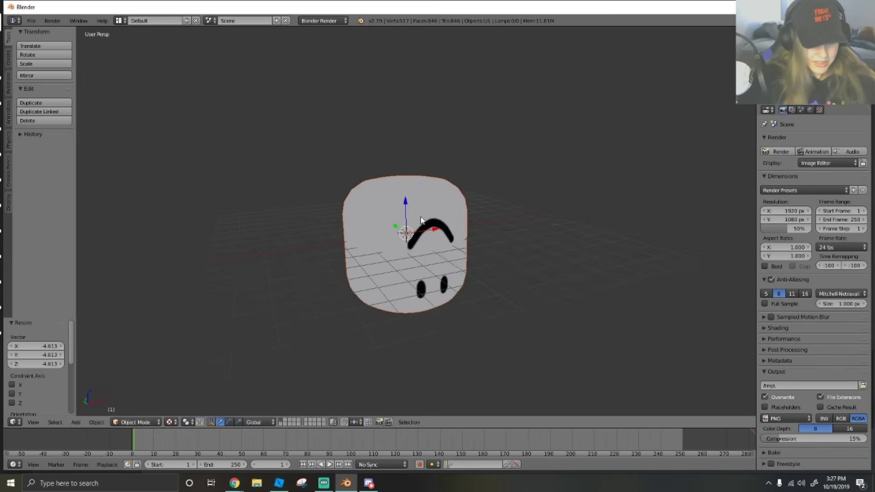
key(s)
click(407, 260)
Raise the head about 1.82 units along the Z axis above the grid floor
key(shift+f)
key(w)
key(a)
key(s)
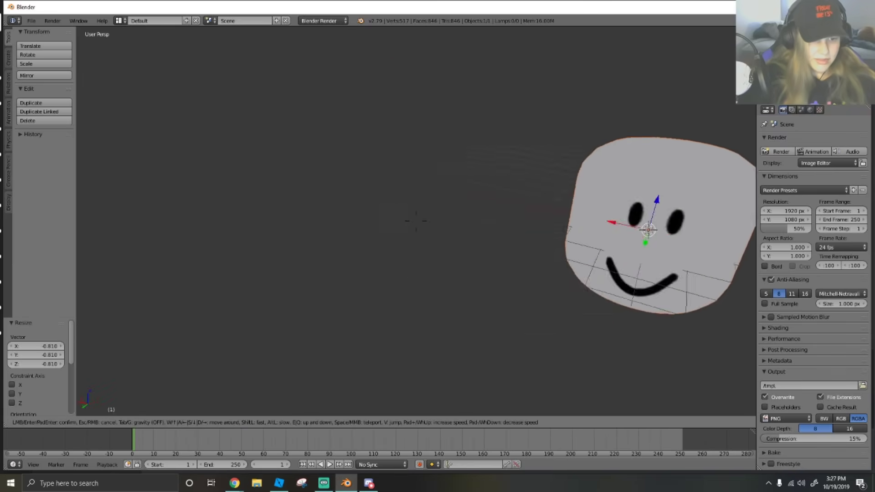
key(w)
click(416, 221)
key(shift+f)
key(s)
click(415, 221)
drag(431, 234, 443, 199)
View the head from the front and scale it uniformly by about 0.99
key(shift+f)
key(w)
key(d)
key(s)
key(a)
key(Return)
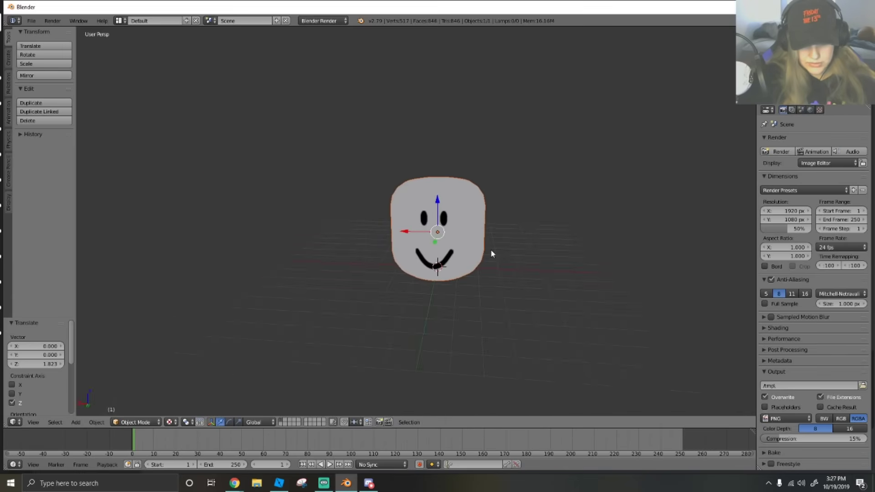
key(s)
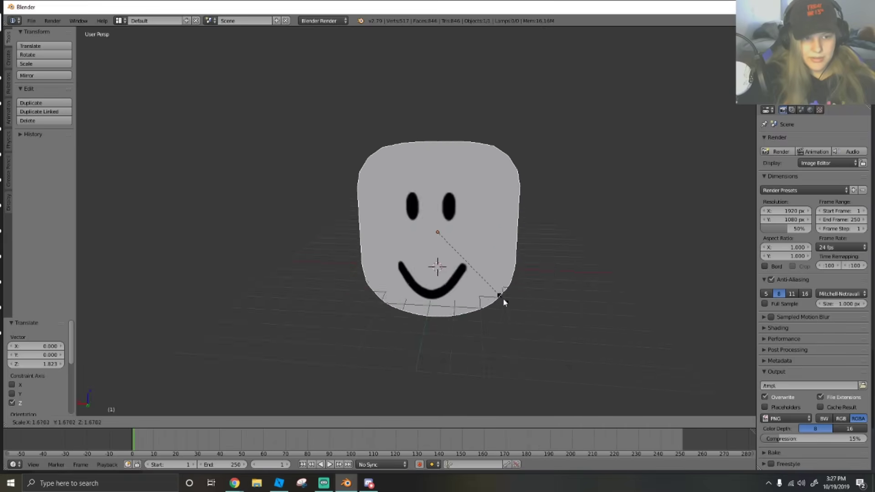
click(475, 272)
Try a free rotation of the head, undo it, and try moving the head slightly
key(r)
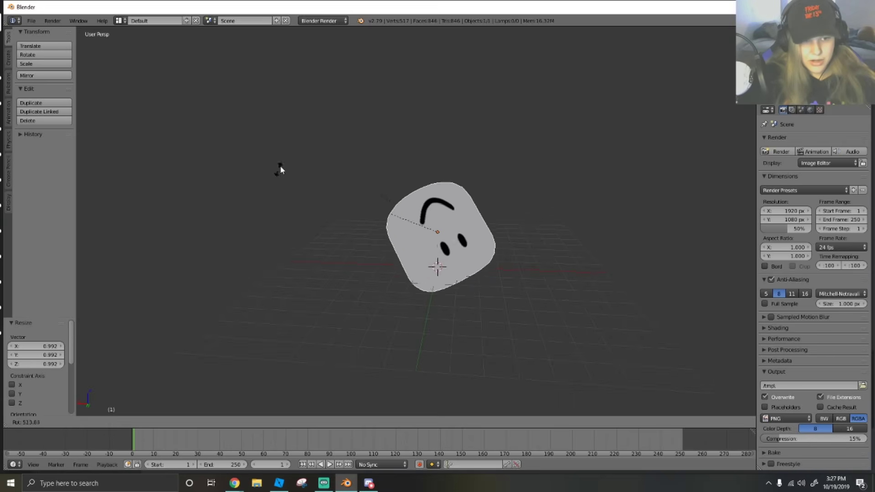
click(507, 296)
key(ctrl+z)
key(g)
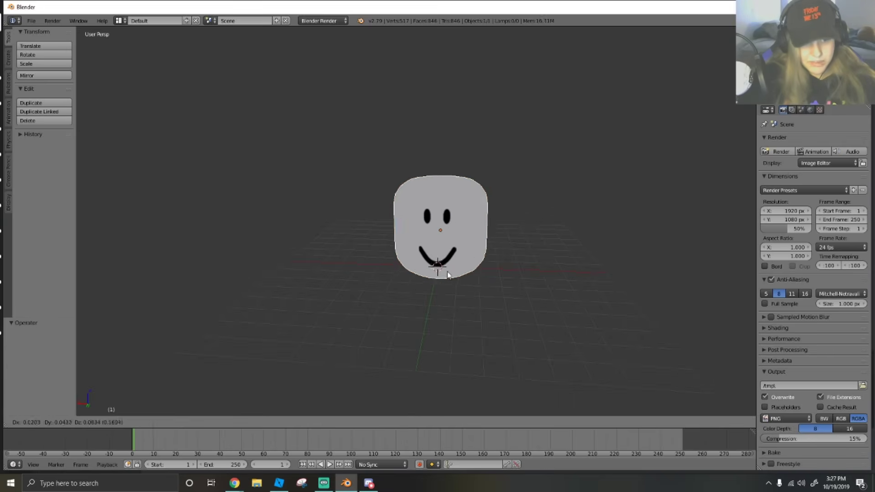
key(Escape)
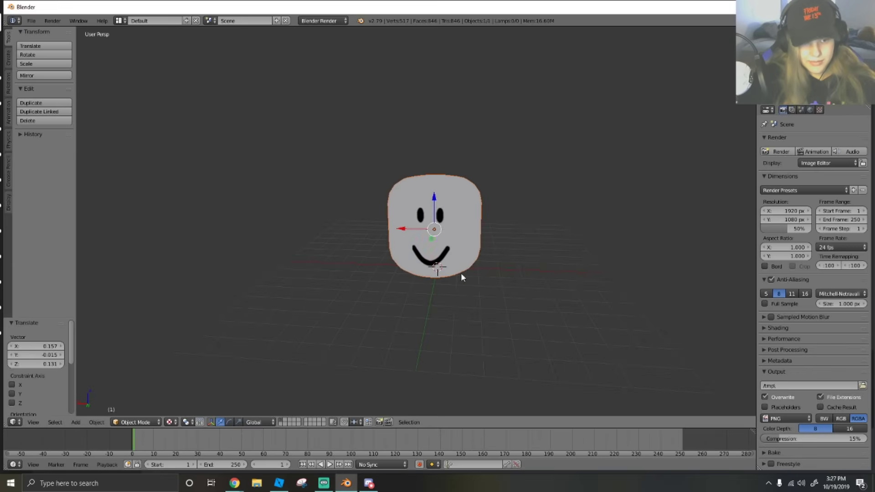
Hide the tool shelf and show it again while moving around the front of the head
key(t)
key(shift+f)
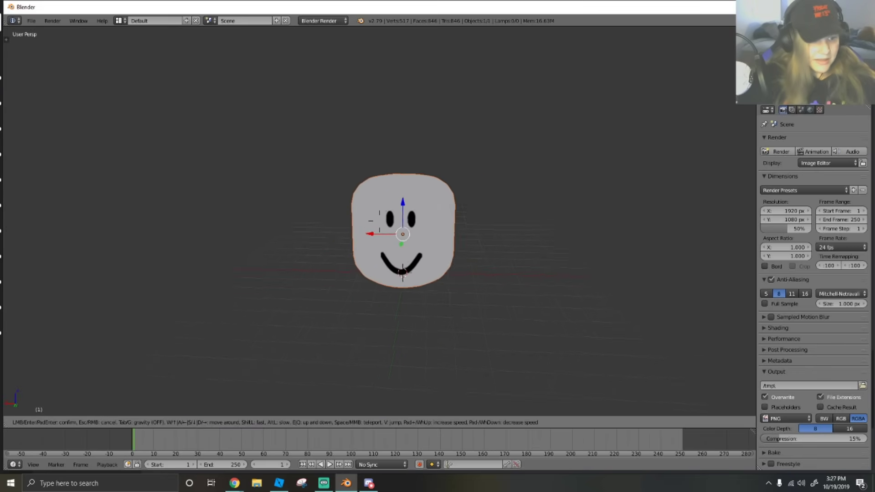
key(a)
click(380, 221)
key(t)
key(shift+f)
key(w)
key(d)
click(396, 267)
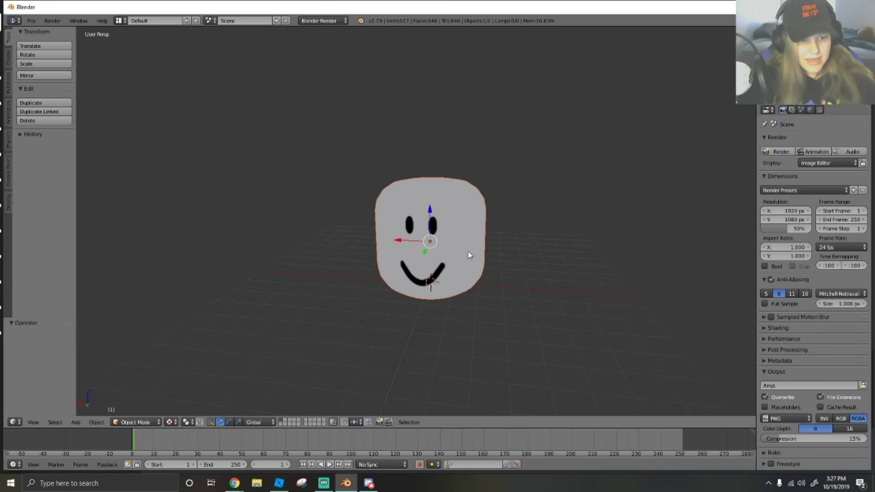
Try scaling the head along the X, Y and Z axes separately, reversing each change
key(s)
key(x)
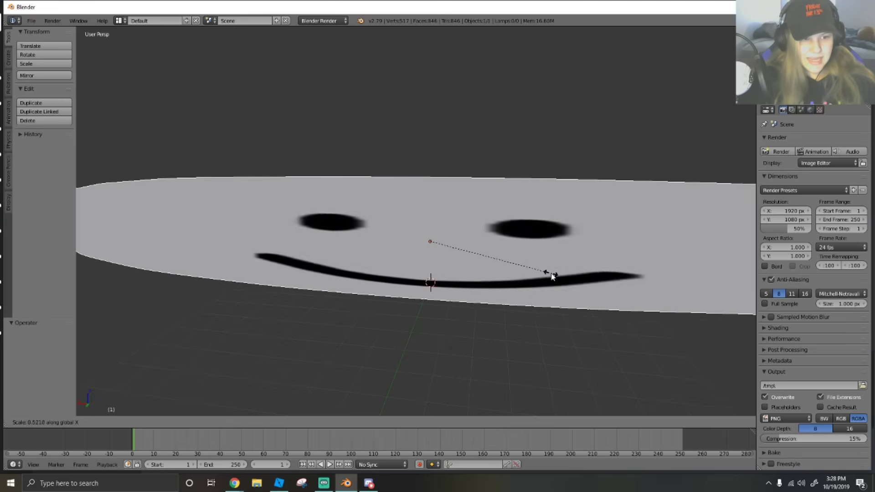
click(476, 260)
key(ctrl+z)
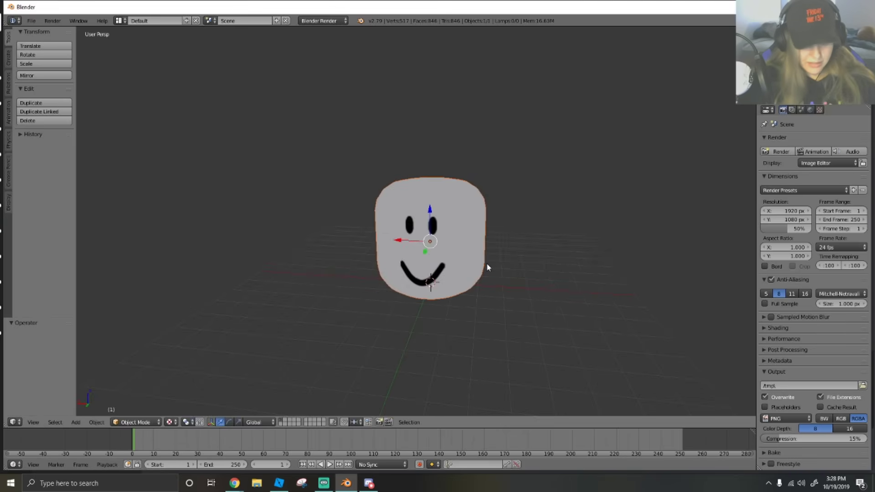
key(s)
key(y)
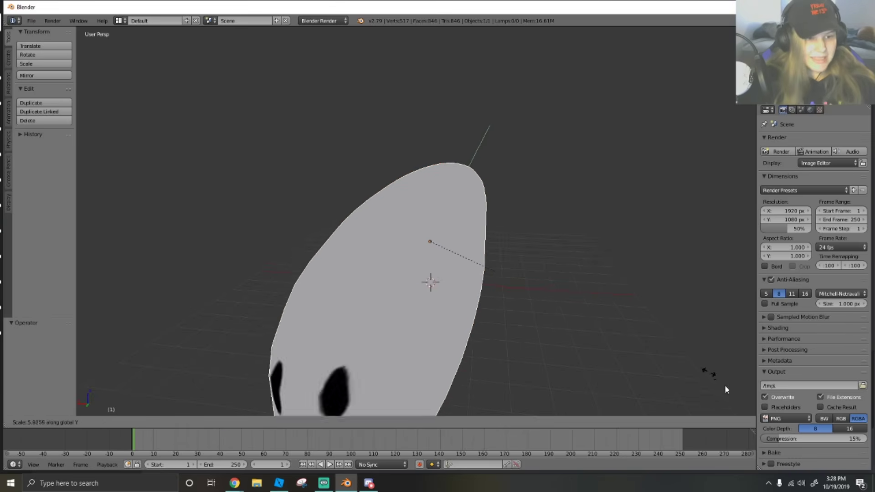
key(Escape)
key(s)
key(z)
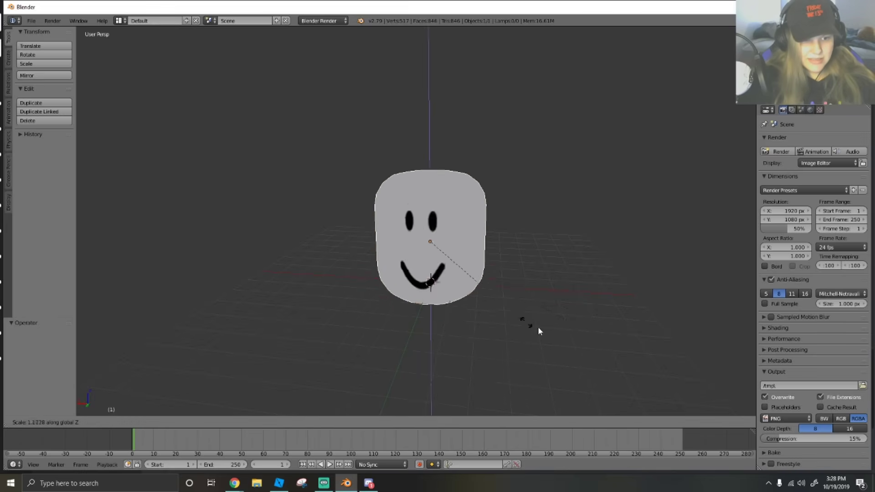
click(549, 335)
key(ctrl+z)
Try rotating the head about the Z axis and the X axis, reversing each rotation
key(r)
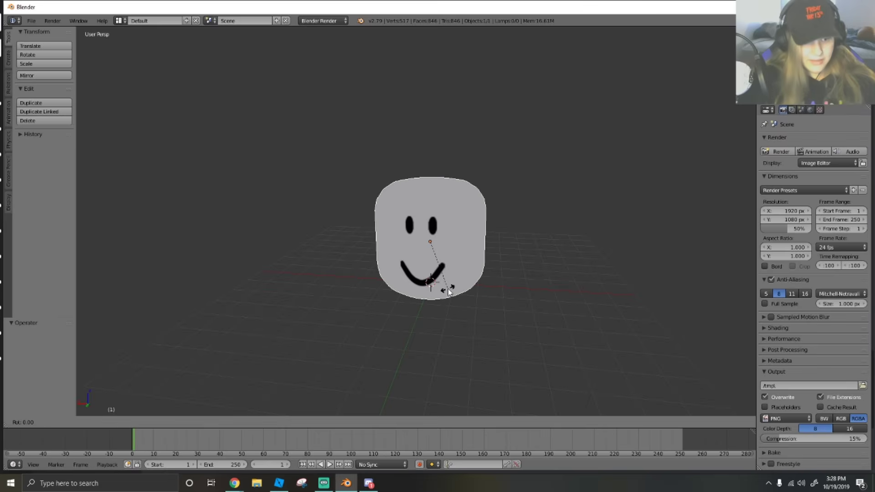
click(448, 290)
key(r)
key(z)
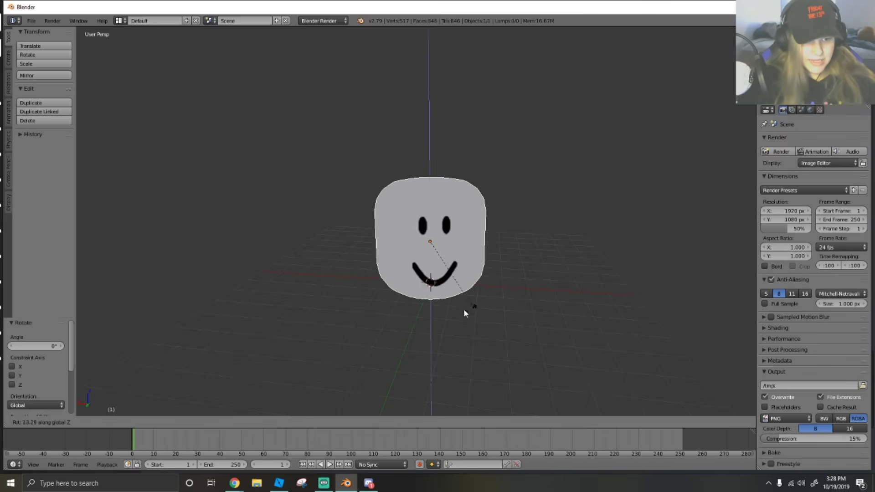
key(Escape)
key(r)
key(x)
click(459, 314)
key(ctrl+z)
Deselect the head so that nothing in the scene is selected
key(shift+f)
key(a)
click(427, 220)
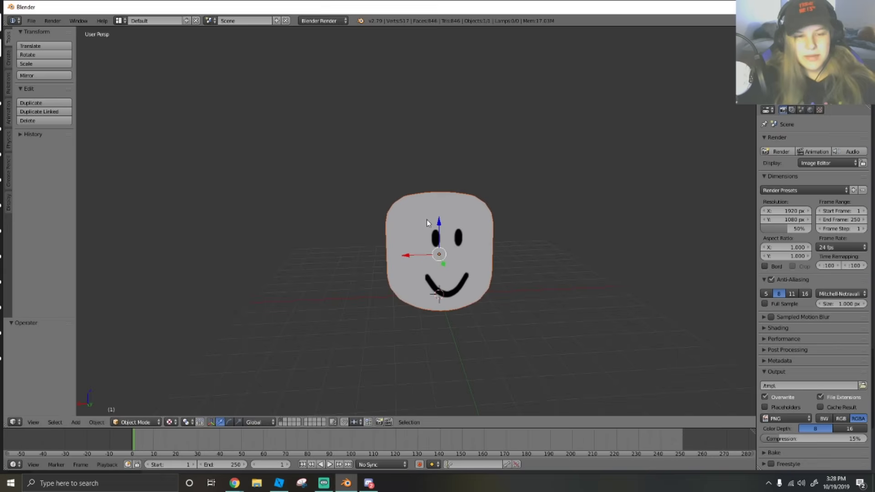
key(shift+f)
key(w)
key(d)
key(s)
click(422, 225)
key(a)
Try adding a circle mesh and raising it along the Z axis above the head, reversing both changes
key(shift+f)
key(s)
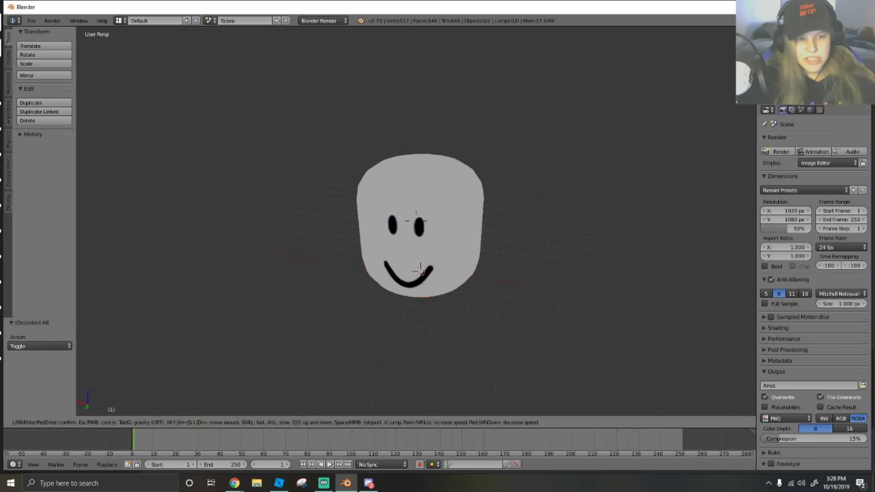
key(a)
key(w)
click(416, 221)
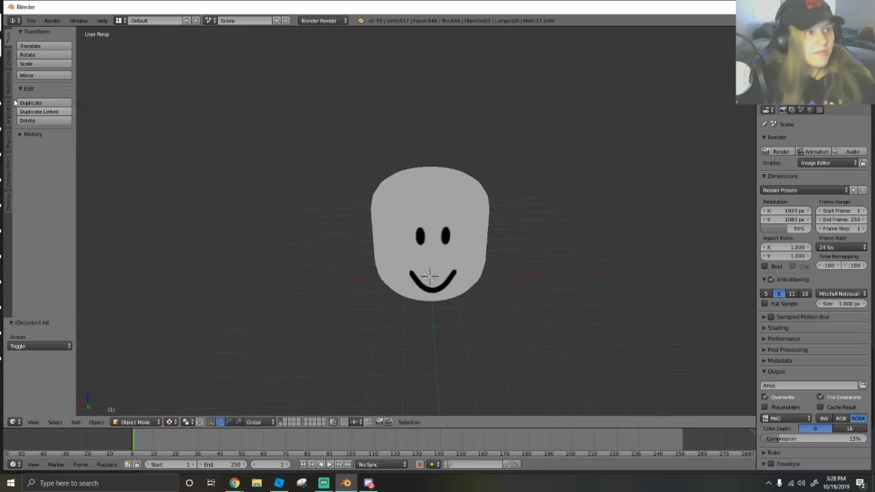
click(9, 59)
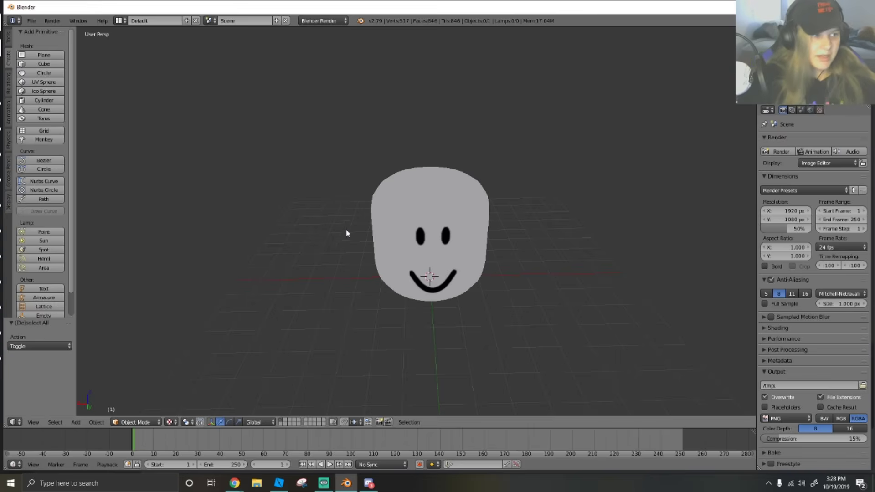
click(36, 74)
scroll(407, 255, down, 2)
drag(425, 236, 425, 136)
key(shift+f)
key(w)
click(416, 221)
key(ctrl+z)
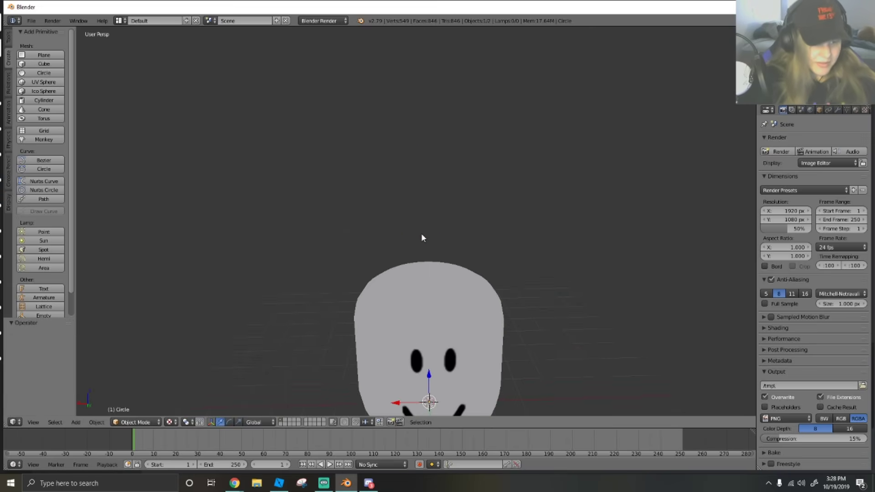
key(ctrl+z)
Try adding the circle mesh again while the head is centred at the origin, and undo it
key(shift+f)
key(s)
click(416, 221)
key(a)
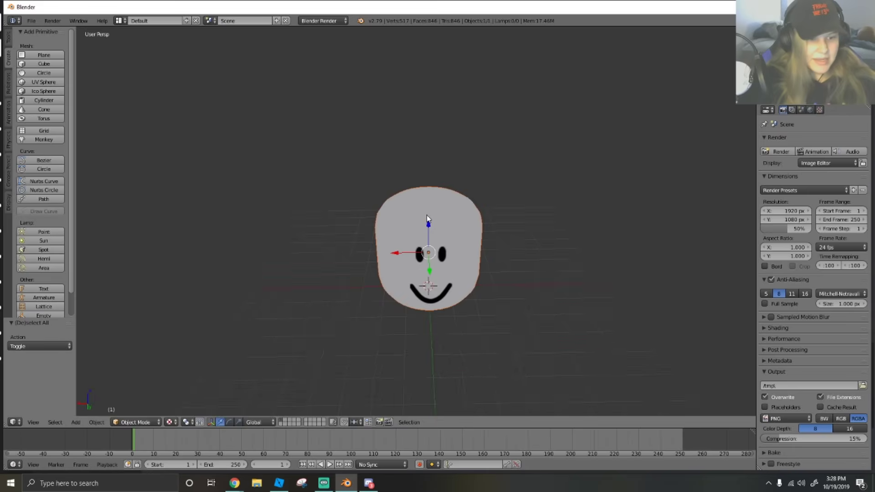
click(43, 73)
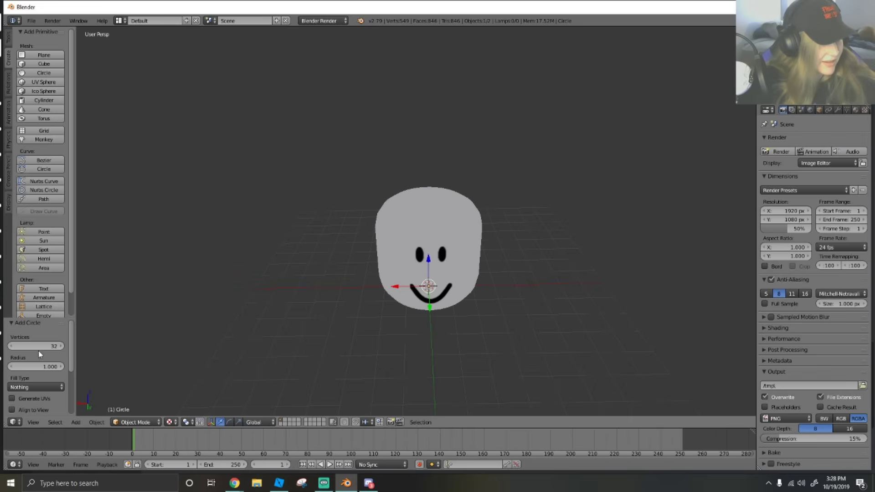
right_drag(428, 225, 432, 239)
click(431, 239)
key(ctrl+z)
key(ctrl+z)
Move the head about 5 units along the X axis, away from the 3D cursor, and deselect it
right_click(444, 263)
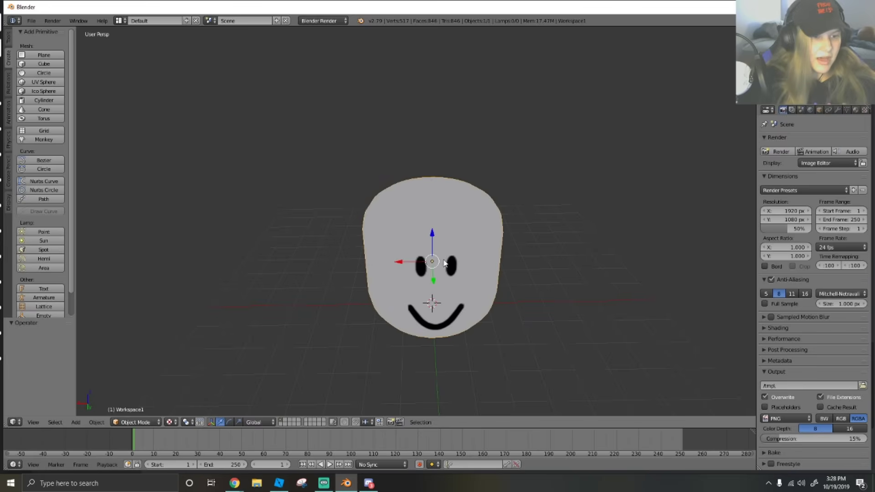
drag(406, 269, 168, 273)
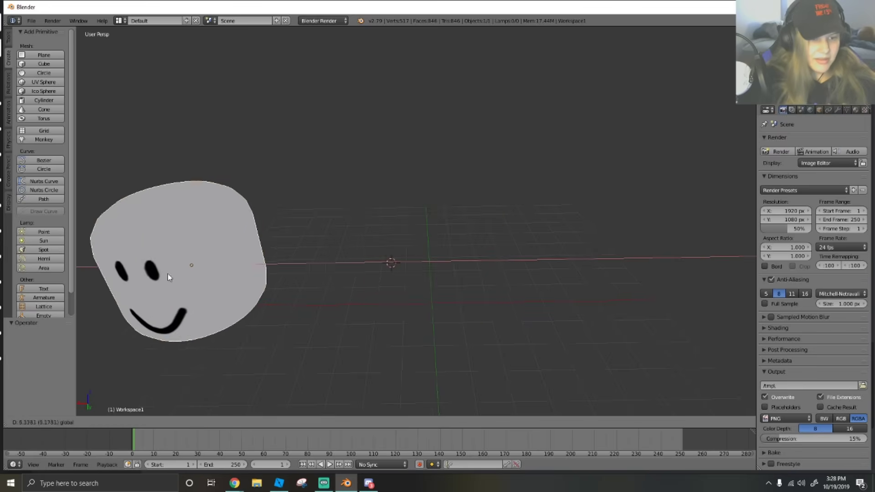
key(a)
Try adding a circle at the 3D cursor and sliding it about -1.3 along the X axis
click(45, 74)
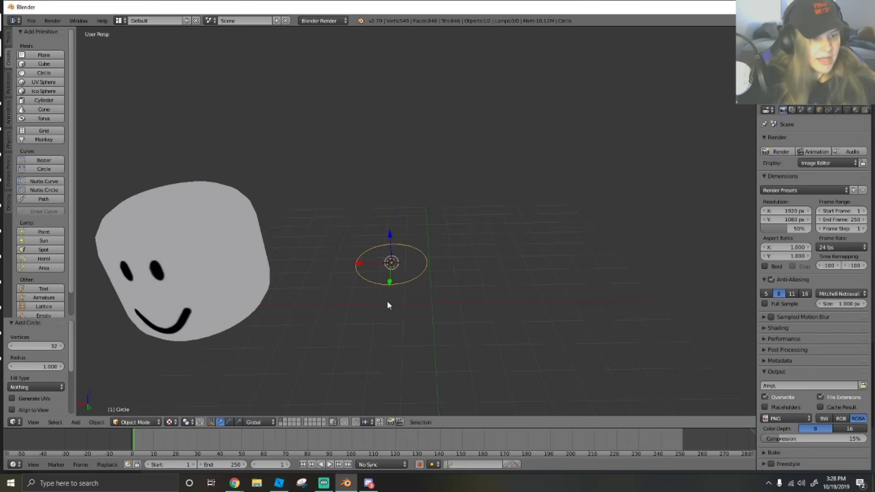
drag(368, 262, 412, 263)
right_click(410, 266)
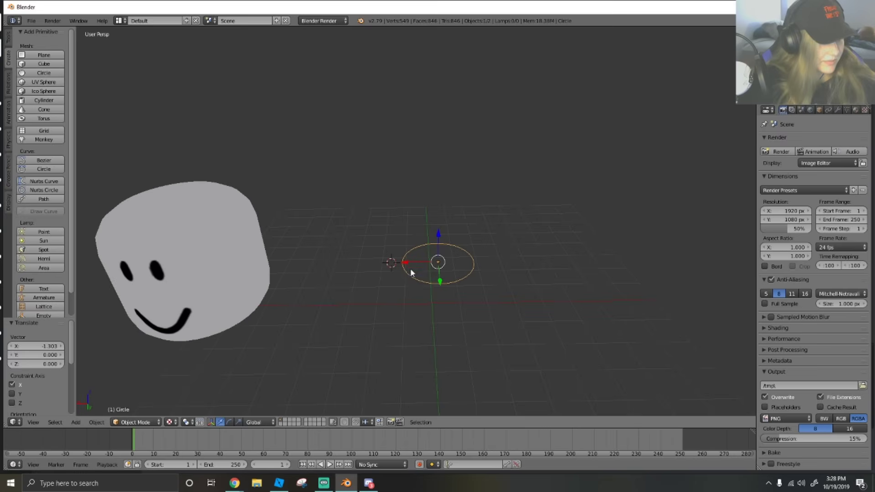
Add a 32-vertex circle at the 3D cursor and try moving one of its vertices in Edit Mode, reversing the move
click(38, 73)
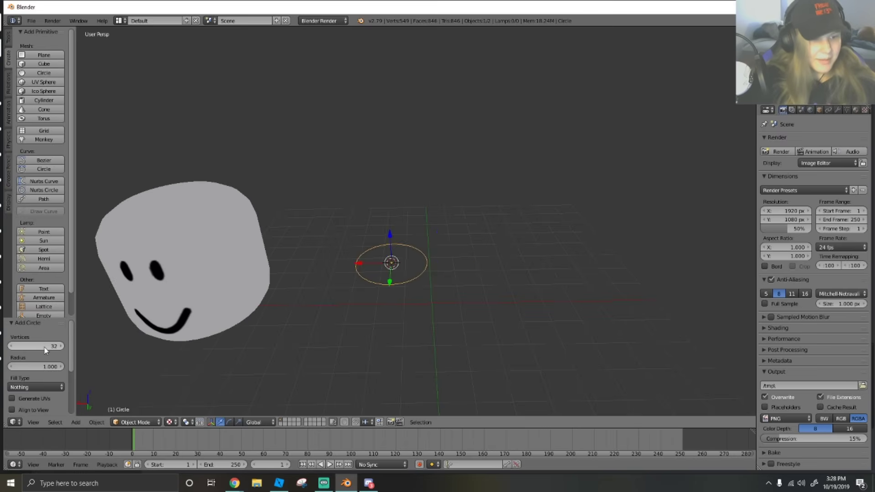
scroll(336, 307, up, 7)
middle_drag(359, 312, 380, 267)
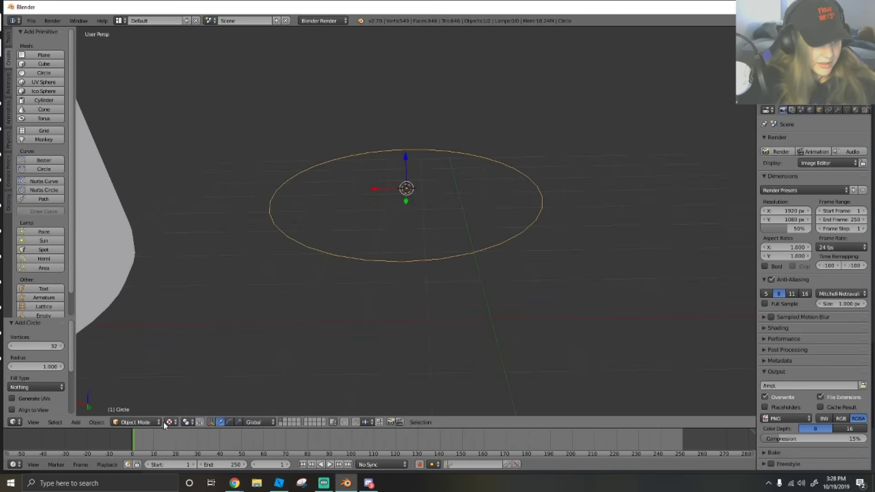
click(150, 423)
click(138, 401)
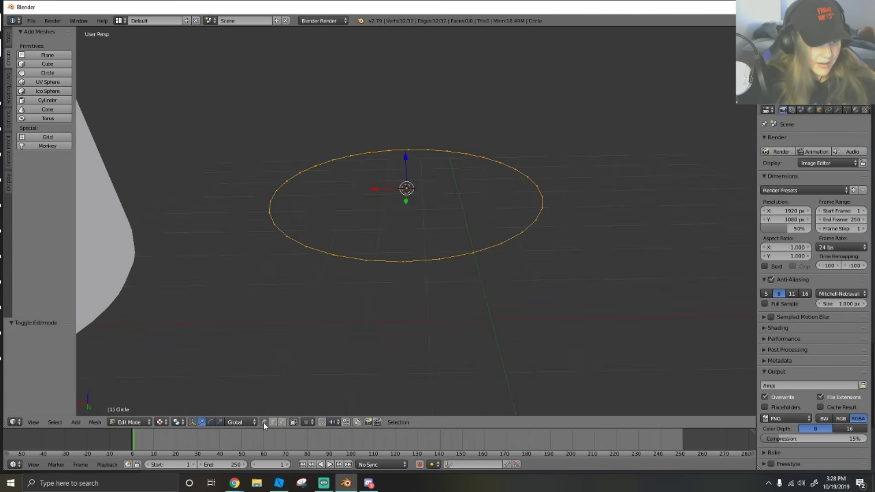
right_click(366, 259)
drag(363, 235, 371, 249)
key(ctrl+z)
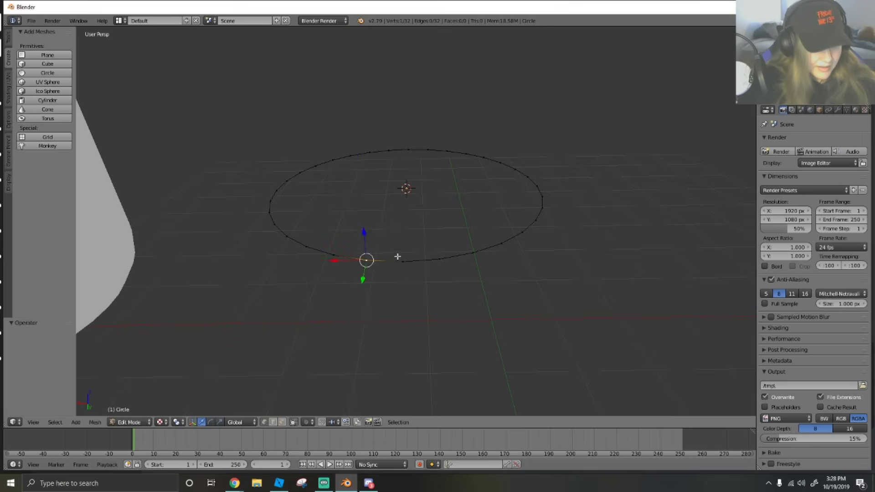
key(ctrl+z)
Return to Object Mode and delete the 32-vertex circle
click(127, 422)
click(136, 417)
key(x)
click(213, 325)
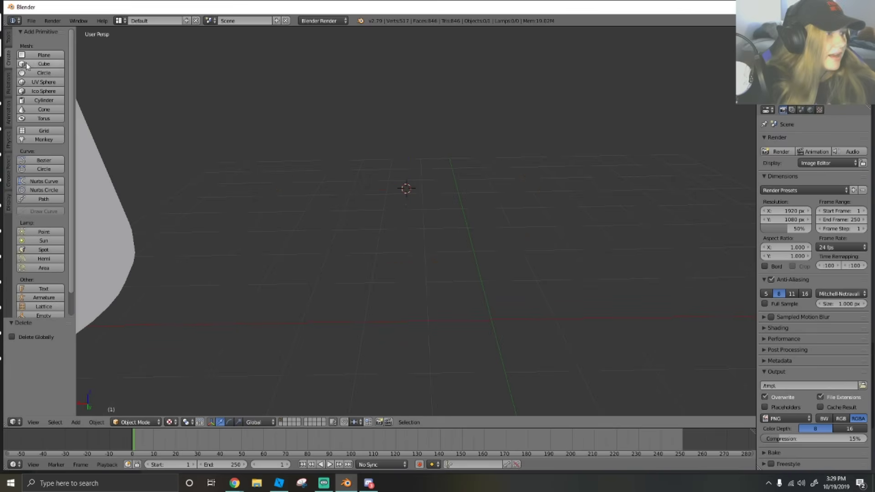
Add a new circle mesh at the 3D cursor and set its vertices to 20
click(44, 73)
drag(45, 347, 40, 347)
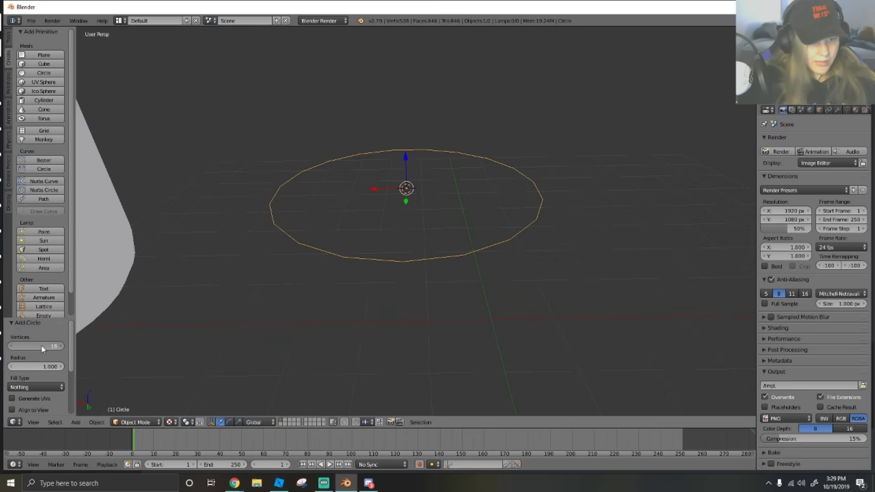
drag(42, 346, 43, 346)
click(57, 347)
click(53, 347)
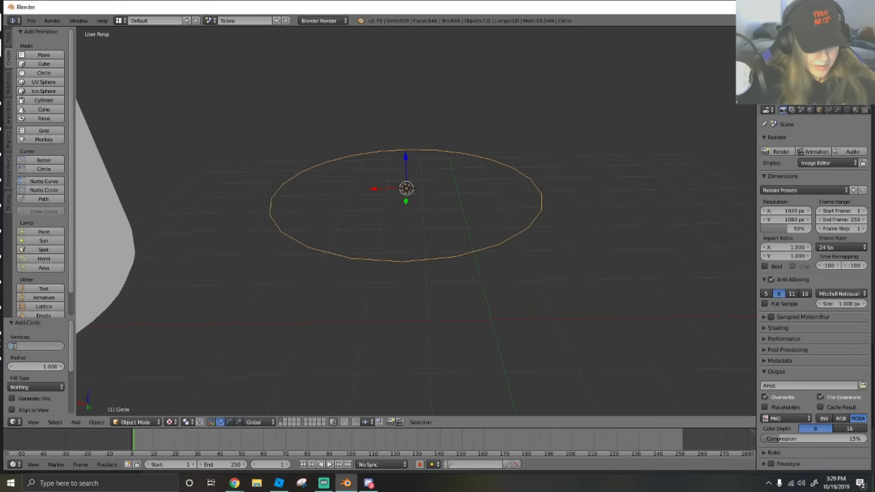
key(Return)
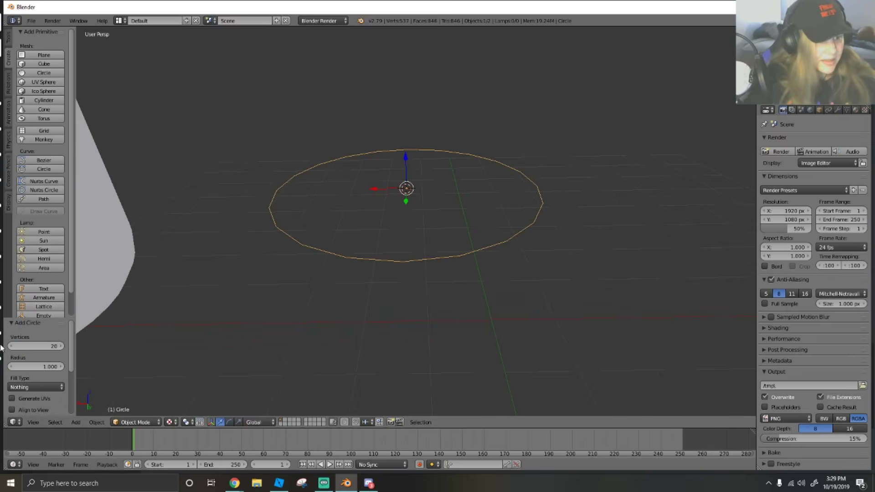
scroll(43, 390, down, 4)
scroll(43, 390, up, 4)
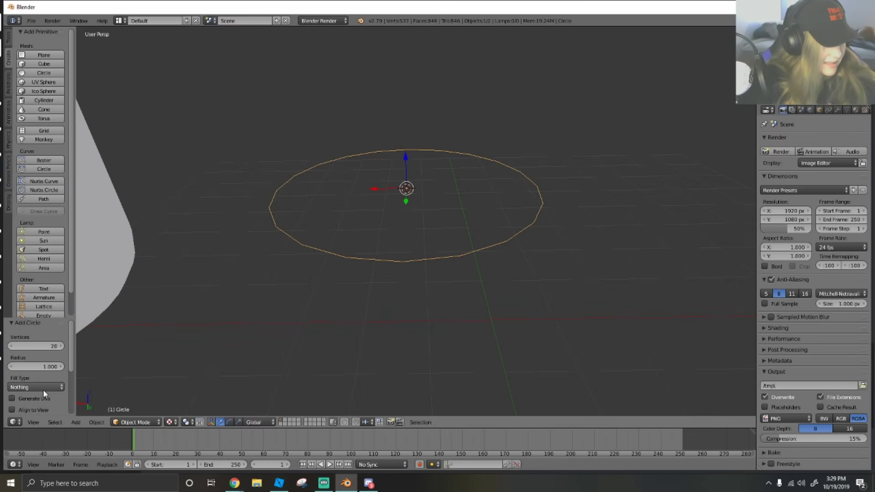
Switch the circle to Edit Mode to examine its vertices beside the head, and return to Object Mode
click(143, 422)
click(139, 401)
key(shift+f)
key(s)
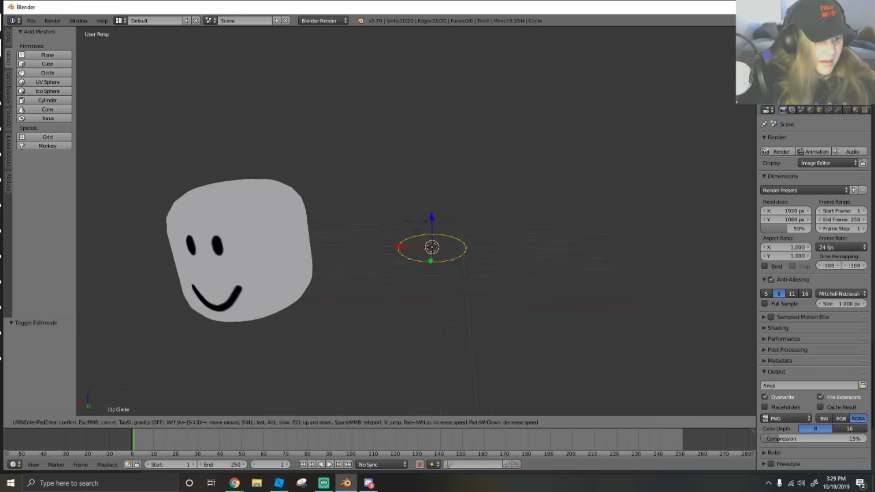
click(257, 367)
click(144, 423)
click(148, 410)
Raise the circle about 3.06 units along the Z axis
key(shift+f)
key(w)
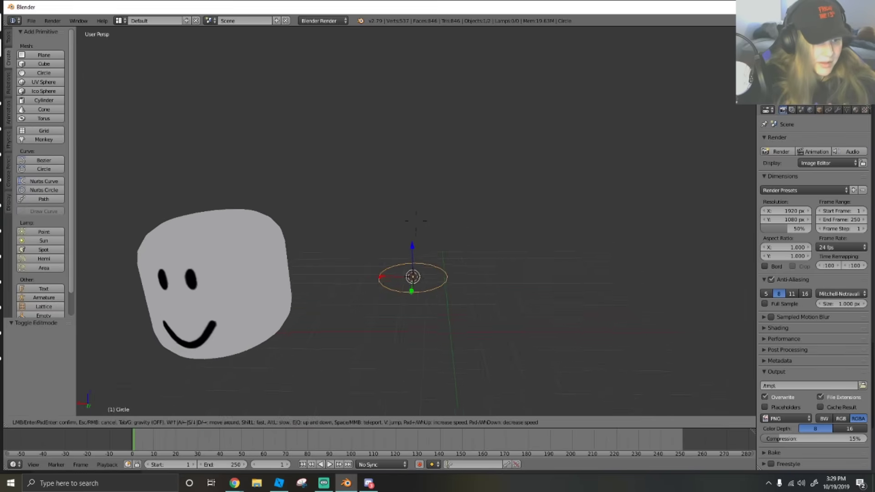
click(417, 222)
drag(417, 229, 420, 214)
click(420, 215)
Select the head and move it about -7.29 along the X axis, back underneath the circle
right_click(200, 262)
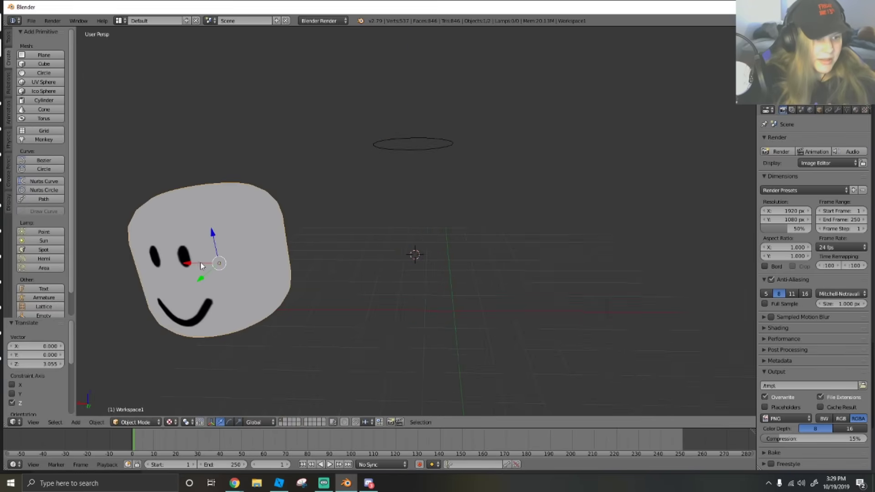
key(g)
key(x)
click(455, 258)
Select the circle above the head and lower it about 1.73 units along the Z axis
key(shift+f)
key(s)
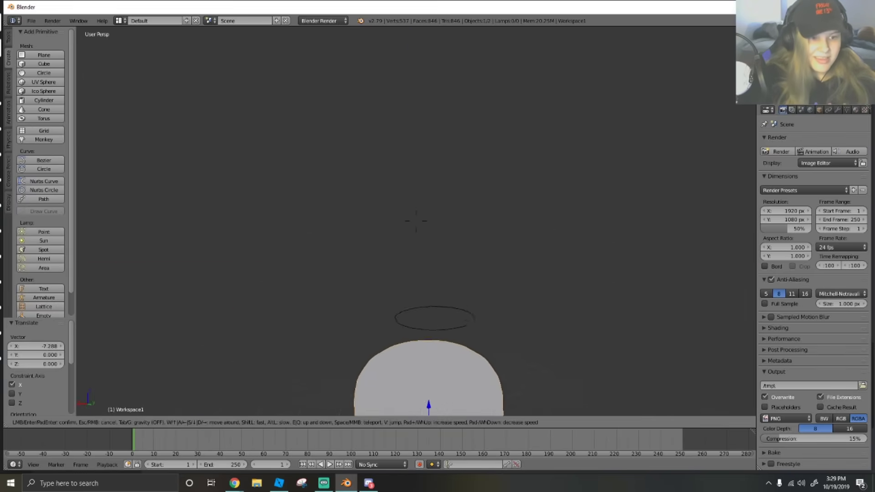
click(425, 189)
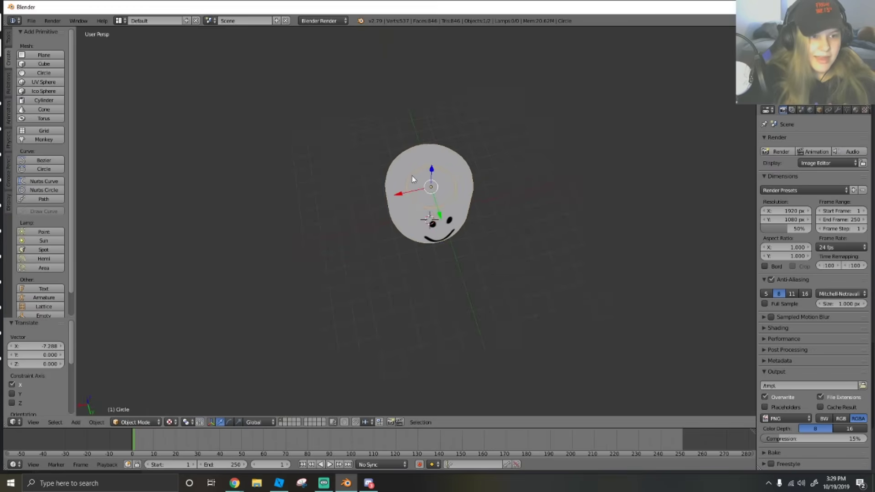
key(shift+f)
key(w)
key(e)
key(s)
click(420, 226)
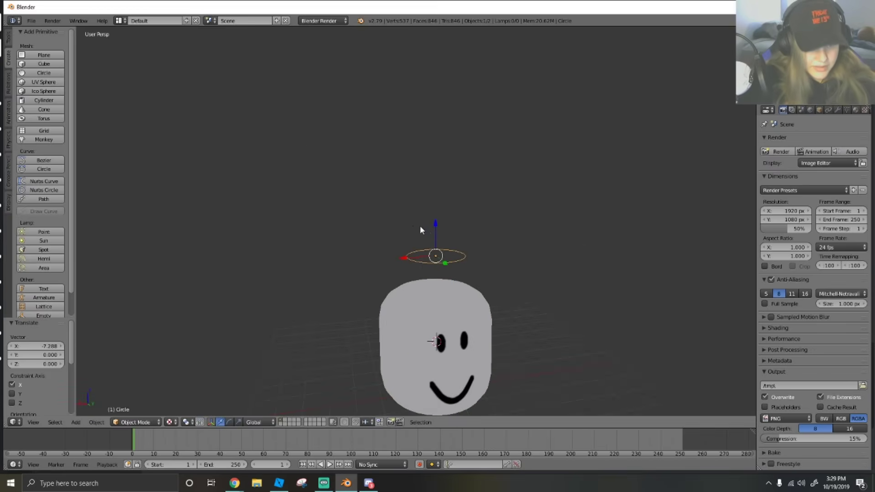
key(g)
key(z)
drag(445, 293, 445, 294)
Move the circle about -1.65 along the Y axis to bring it over the middle of the head
key(shift+f)
key(w)
key(a)
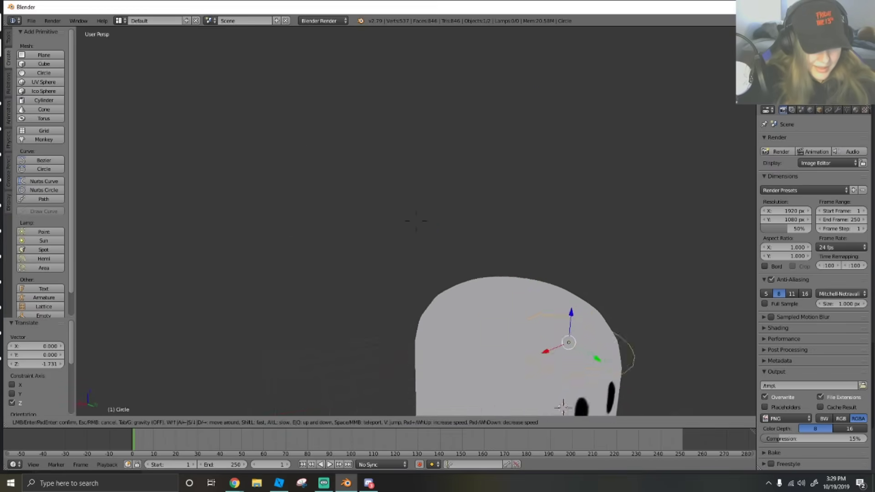
key(s)
click(416, 221)
drag(518, 173, 460, 178)
Switch to the top view and centre the circle on the head along the X and Y axes
key(shift+f)
key(w)
key(e)
key(s)
click(416, 221)
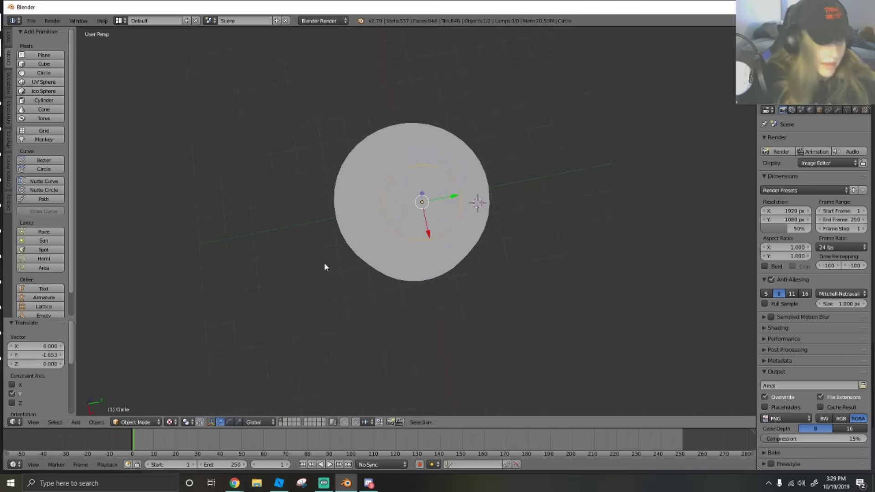
click(14, 422)
click(33, 422)
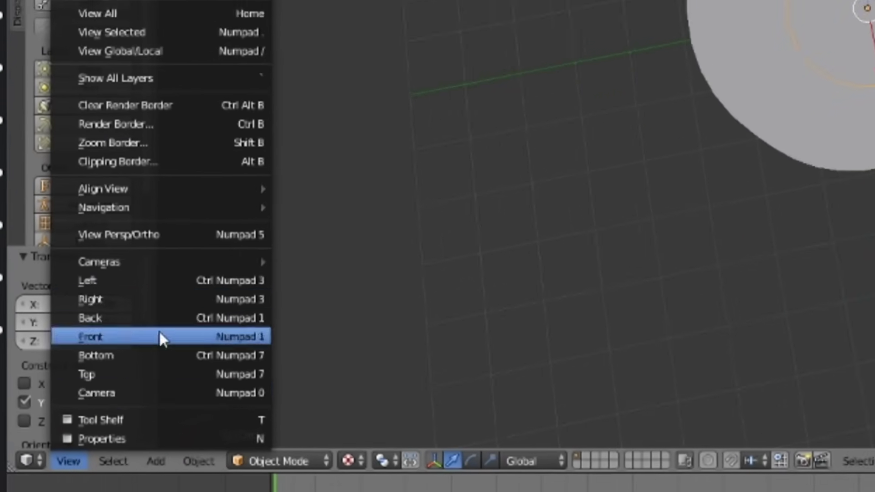
click(101, 376)
drag(437, 213, 418, 213)
drag(388, 184, 388, 194)
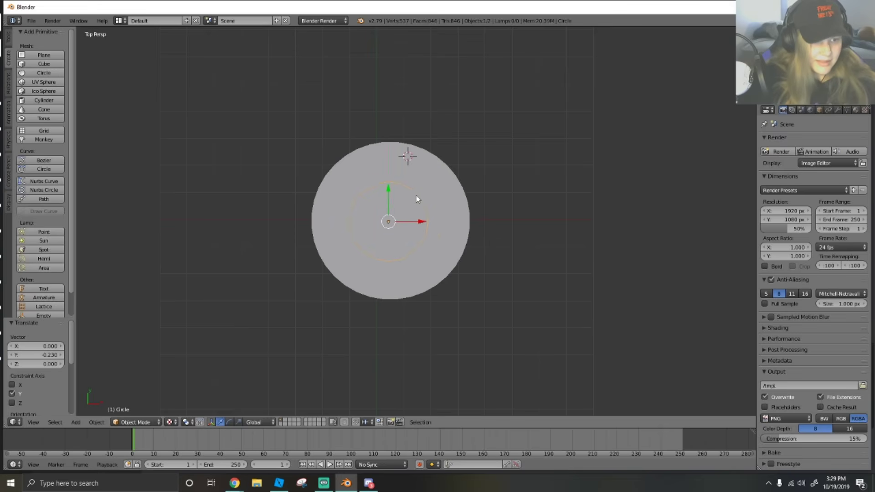
drag(416, 221, 387, 197)
drag(421, 221, 423, 220)
shift+middle_drag(445, 223, 478, 228)
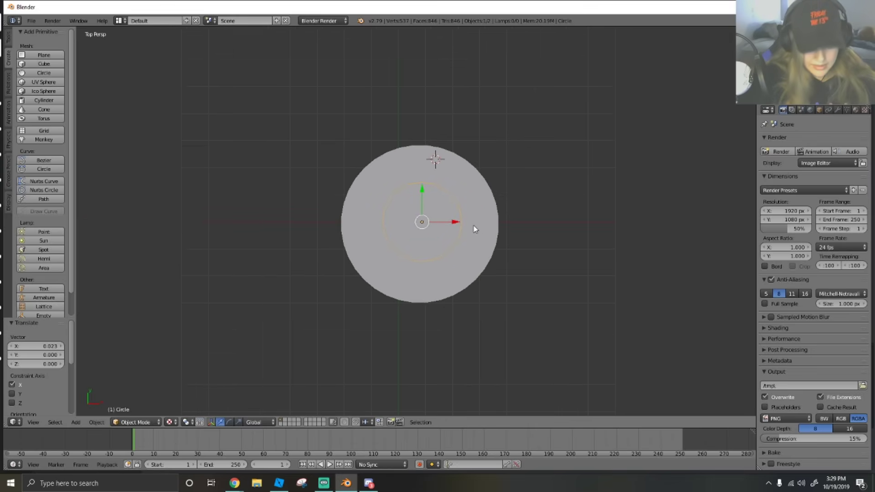
Scale the circle up about 2.5 times so it surrounds the head, and fine-tune its centring on both axes
key(s)
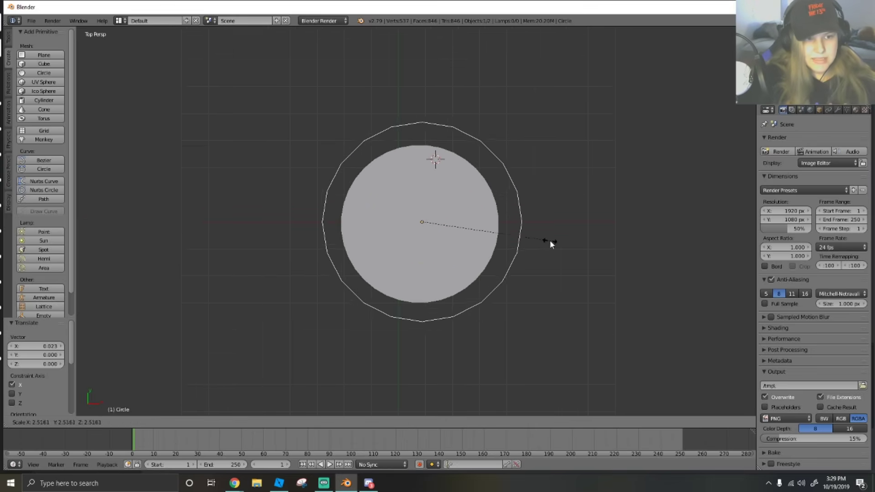
click(543, 240)
drag(422, 190, 423, 192)
drag(459, 220, 458, 221)
Lower the circle around the top of the head and enlarge it by a factor of about 1.25
middle_drag(457, 220, 347, 190)
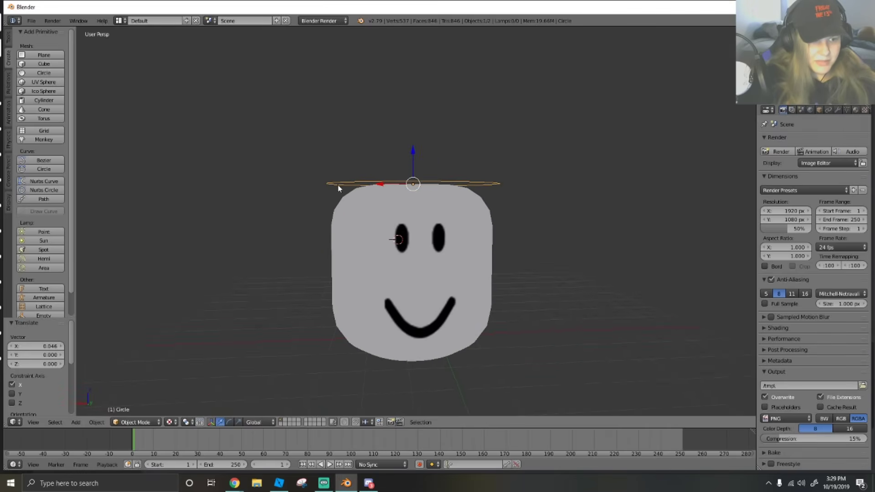
drag(416, 162, 425, 193)
mouse_move(425, 193)
middle_down()
mouse_move(502, 217)
mouse_move(456, 228)
mouse_move(459, 297)
mouse_move(580, 295)
mouse_move(411, 191)
middle_up()
key(s)
click(494, 224)
scroll(444, 229, down, 3)
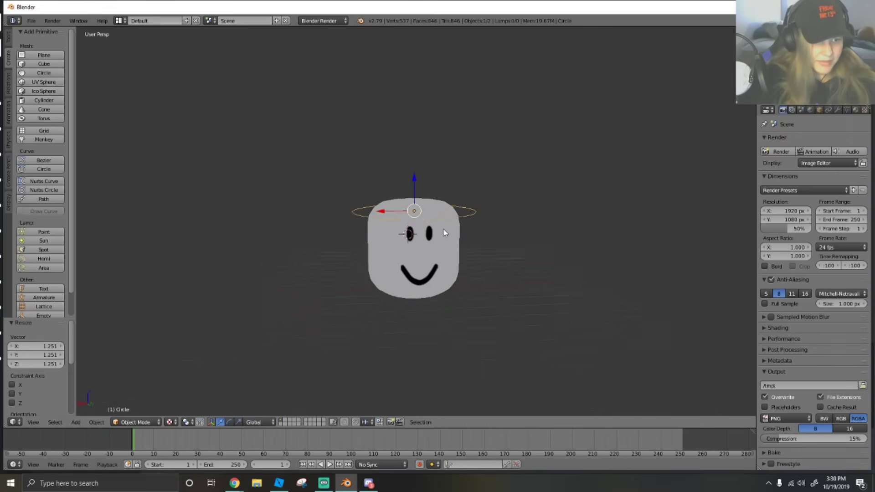
scroll(446, 234, up, 3)
drag(414, 173, 417, 178)
middle_drag(417, 175, 425, 206)
Switch the circle to Edit Mode and fill its selected vertices with a single face
click(155, 423)
click(130, 405)
middle_drag(254, 329, 335, 268)
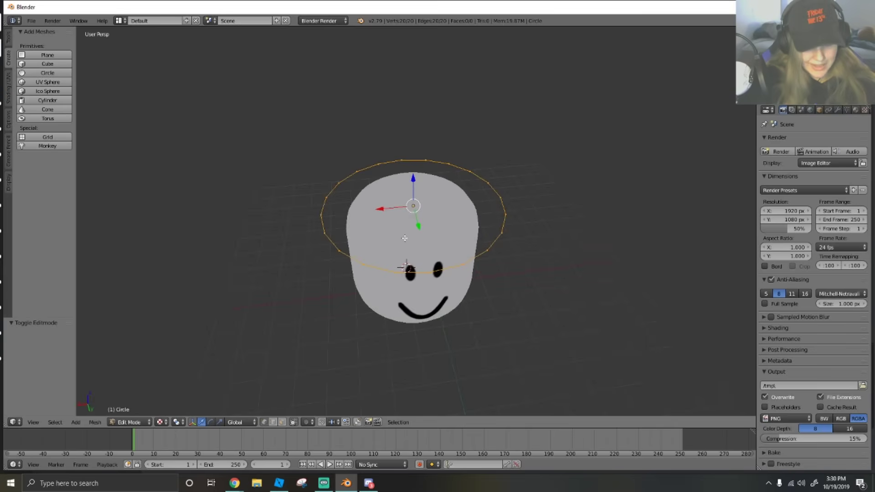
middle_drag(429, 238, 443, 189)
key(f)
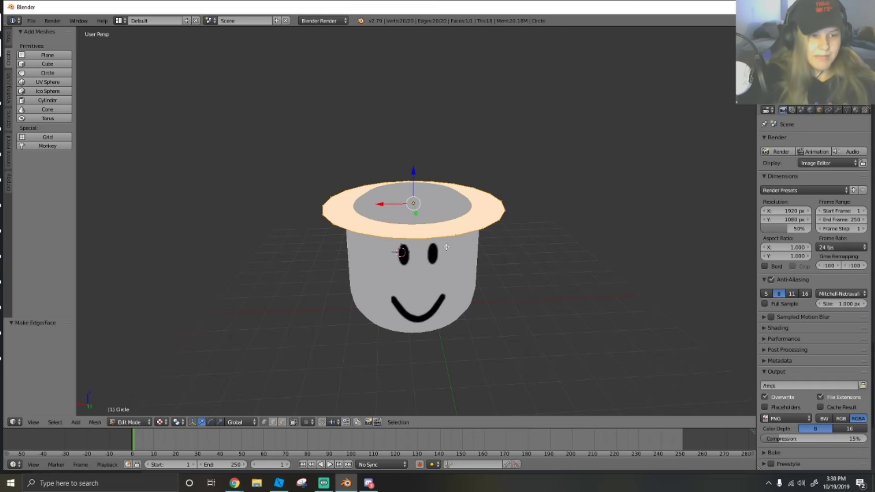
Extrude the filled circle's face upward by about 0.57 to form a thick brim around the head's top
scroll(447, 247, up, 2)
scroll(440, 242, down, 2)
scroll(430, 235, up, 2)
middle_drag(428, 166, 389, 167)
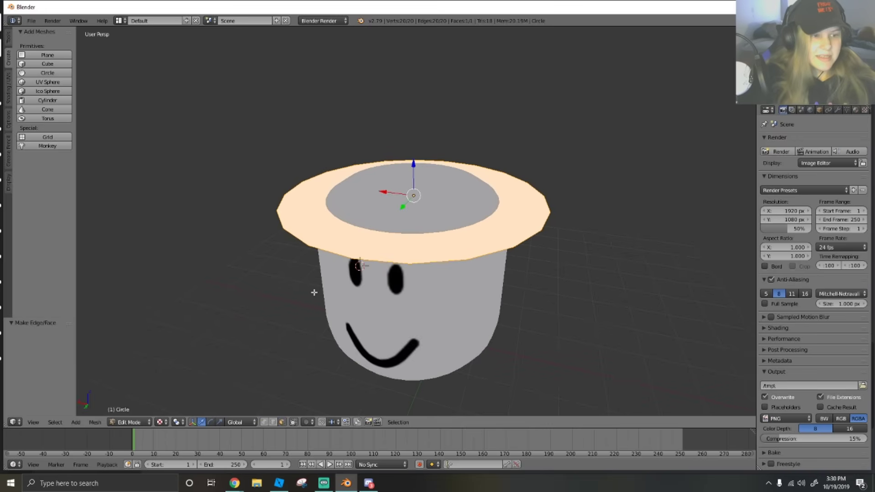
right_click(310, 221)
middle_drag(255, 280, 258, 263)
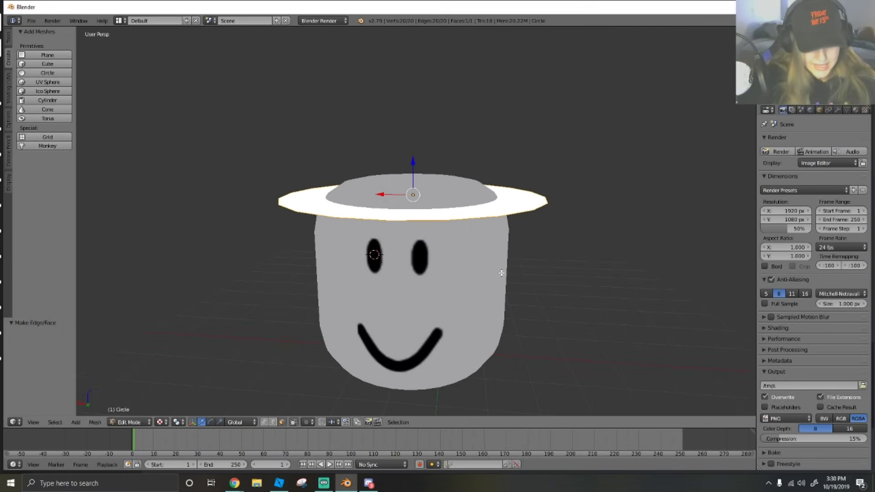
key(e)
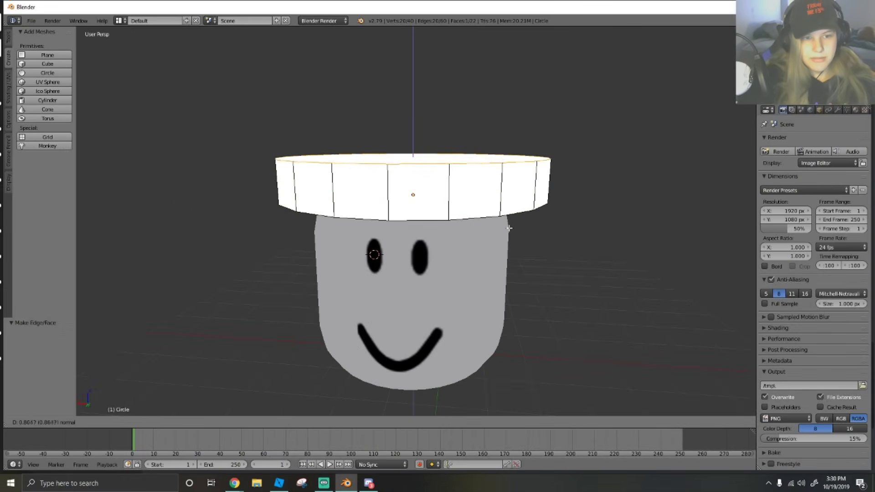
click(510, 240)
Switch the viewport shading to Solid and inset the brim's top face with a thickness of about 0.32
click(160, 422)
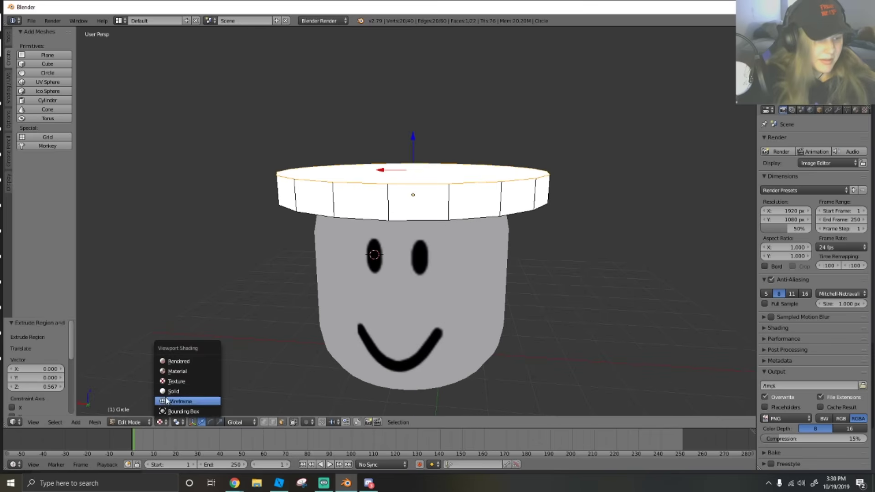
click(170, 391)
mouse_move(371, 250)
middle_down()
mouse_move(406, 263)
mouse_move(498, 234)
mouse_move(570, 295)
mouse_move(470, 210)
mouse_move(488, 240)
mouse_move(302, 272)
mouse_move(121, 281)
mouse_move(262, 289)
mouse_move(389, 168)
mouse_move(410, 215)
mouse_move(434, 153)
mouse_move(403, 179)
mouse_move(421, 221)
mouse_move(420, 263)
middle_up()
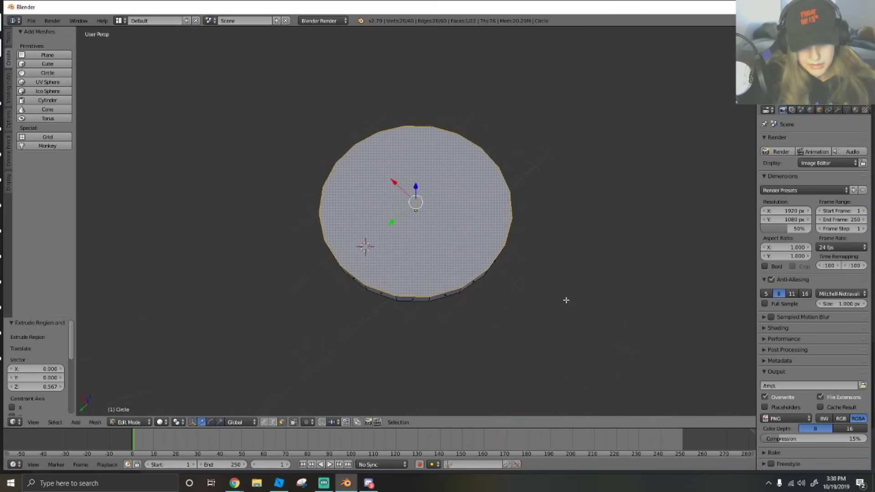
key(i)
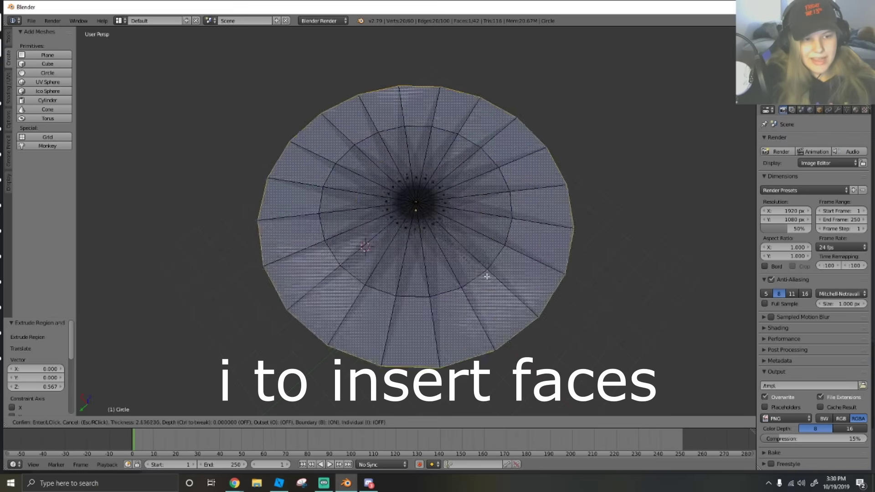
click(550, 308)
middle_drag(488, 289, 547, 242)
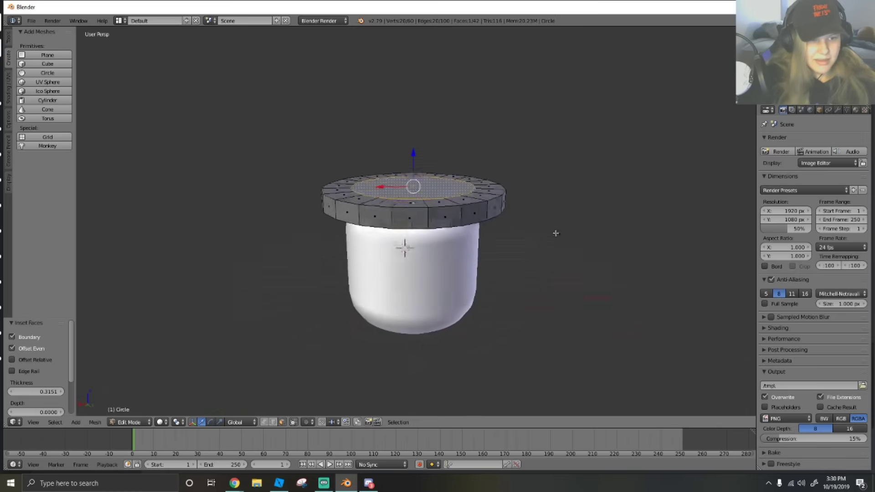
Deselect the mesh, inspect the brim in Object Mode, and return to Edit Mode
key(a)
middle_drag(414, 191, 386, 200)
click(117, 419)
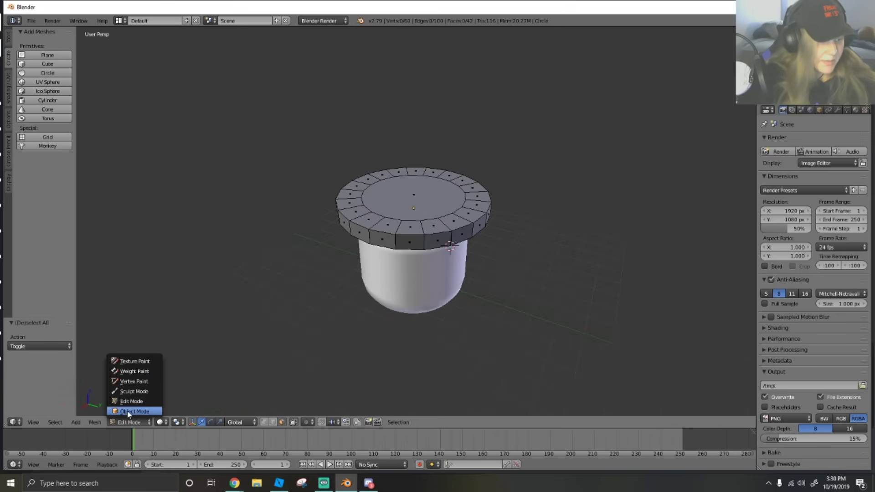
click(127, 411)
click(153, 424)
click(137, 423)
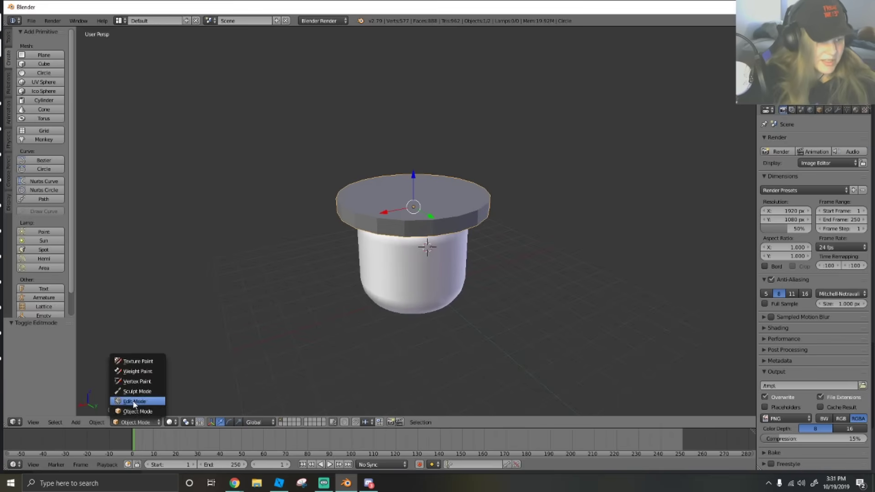
click(135, 401)
Extrude the inset top face upward by about 0.425 and scale it up by a factor of about 1.02
scroll(452, 226, down, 1)
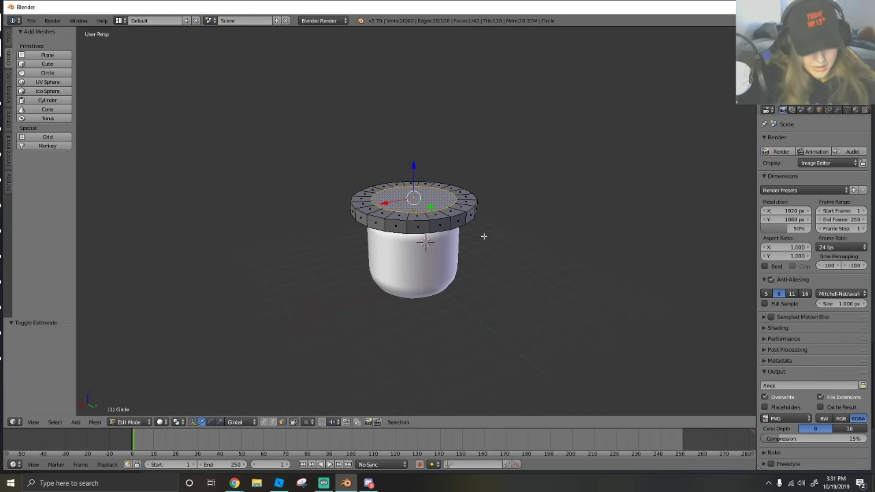
key(e)
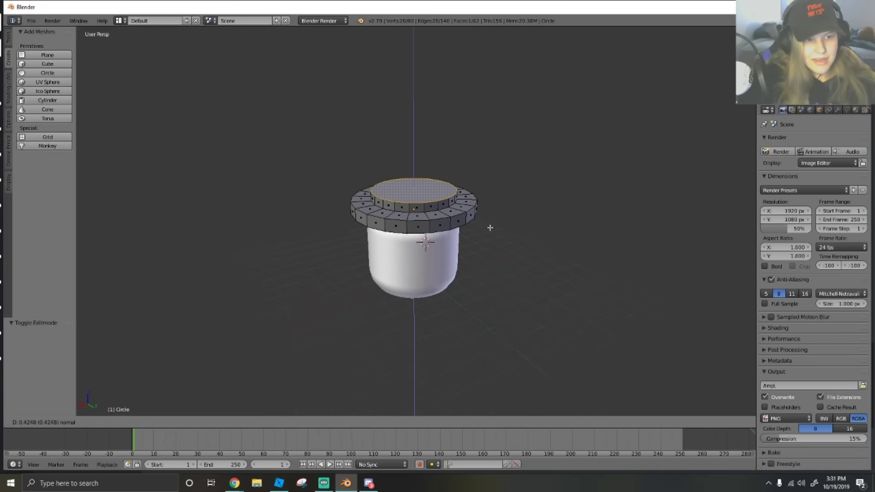
click(490, 228)
scroll(430, 250, up, 4)
key(s)
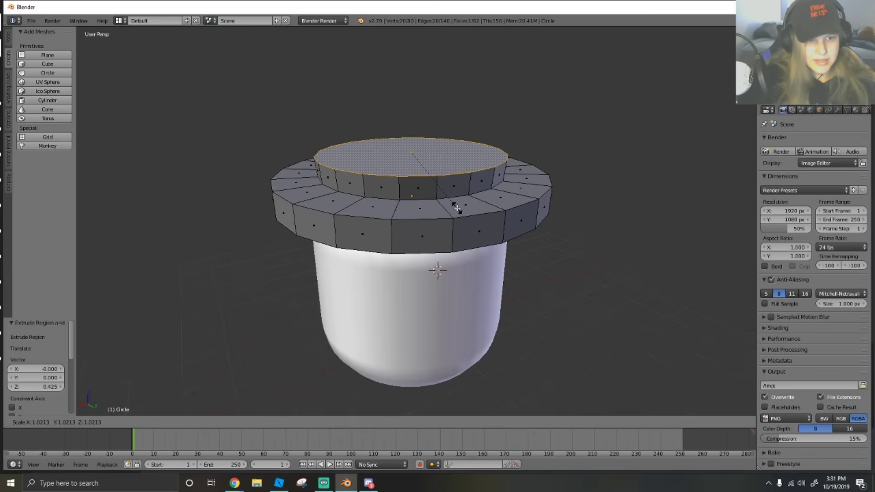
click(458, 209)
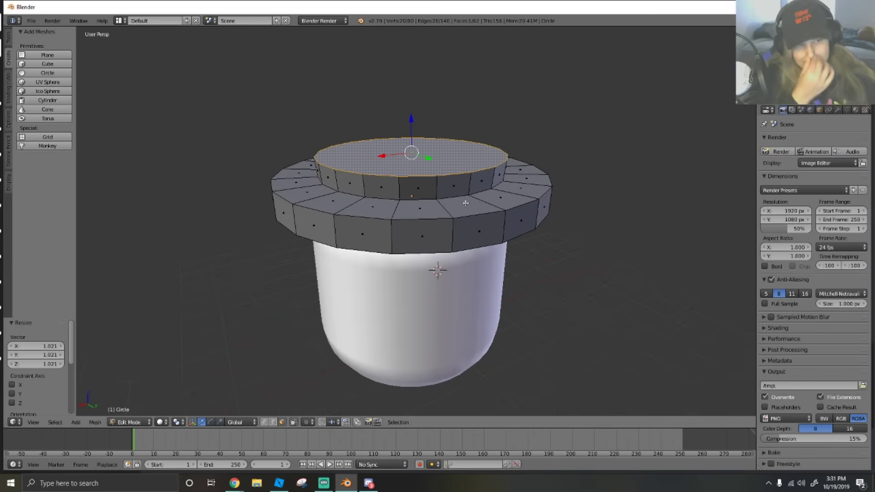
scroll(442, 176, up, 1)
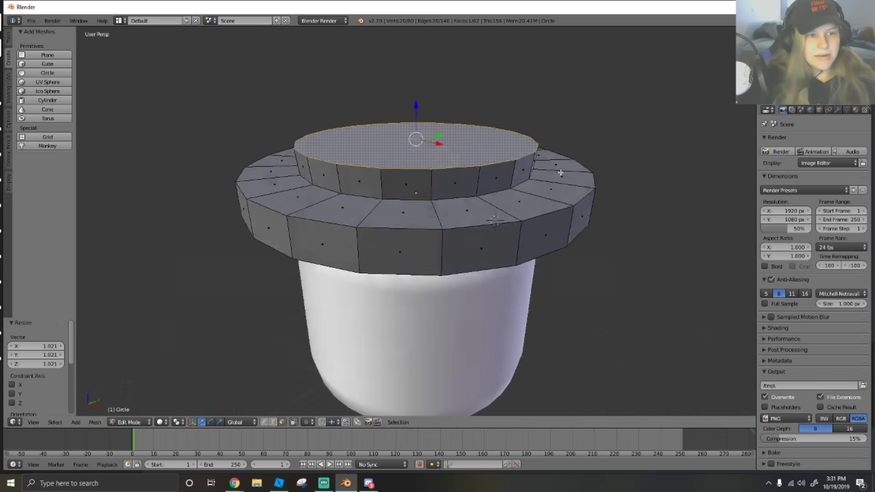